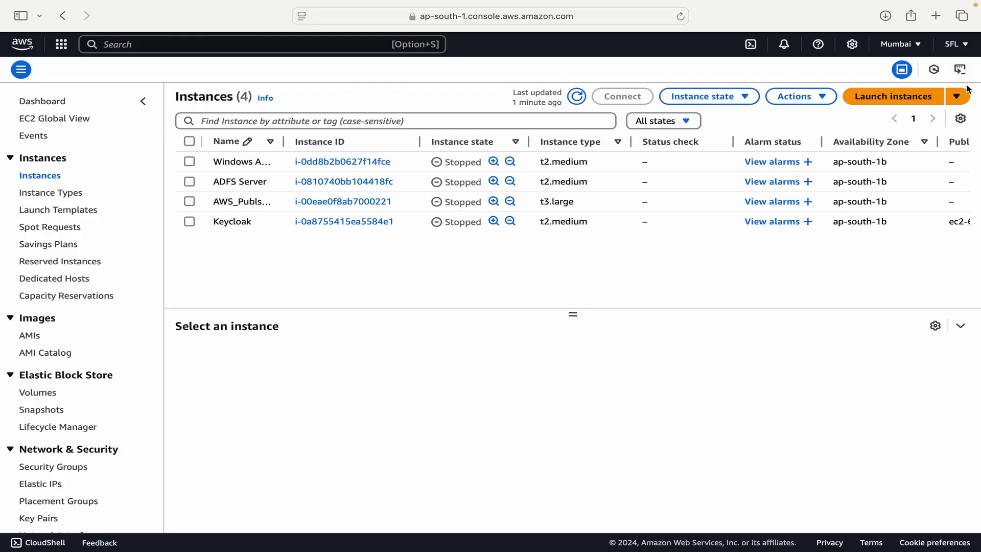
# Step: Start a new instance launch and name it 'AD Server'
pyautogui.click(916, 102)
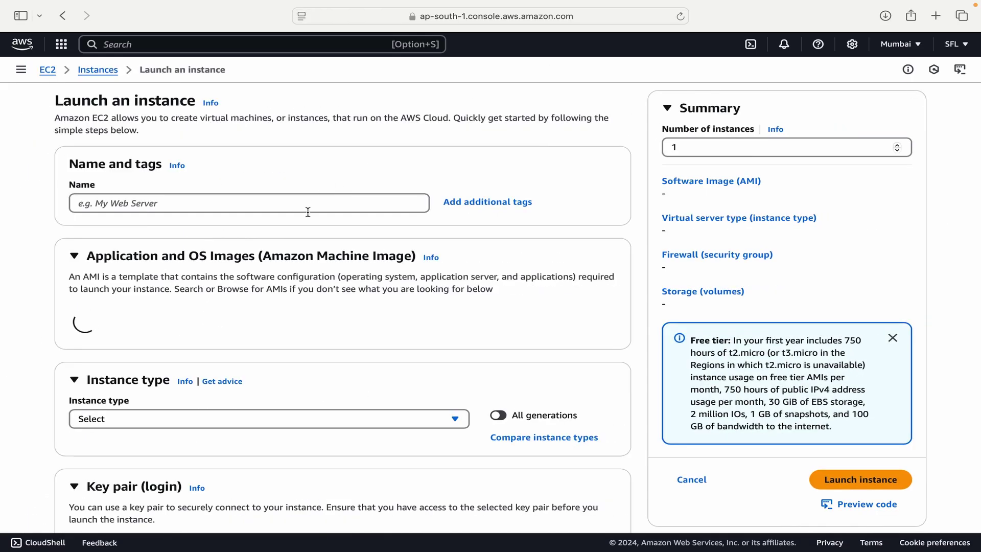
pyautogui.click(291, 209)
pyautogui.write('AD')
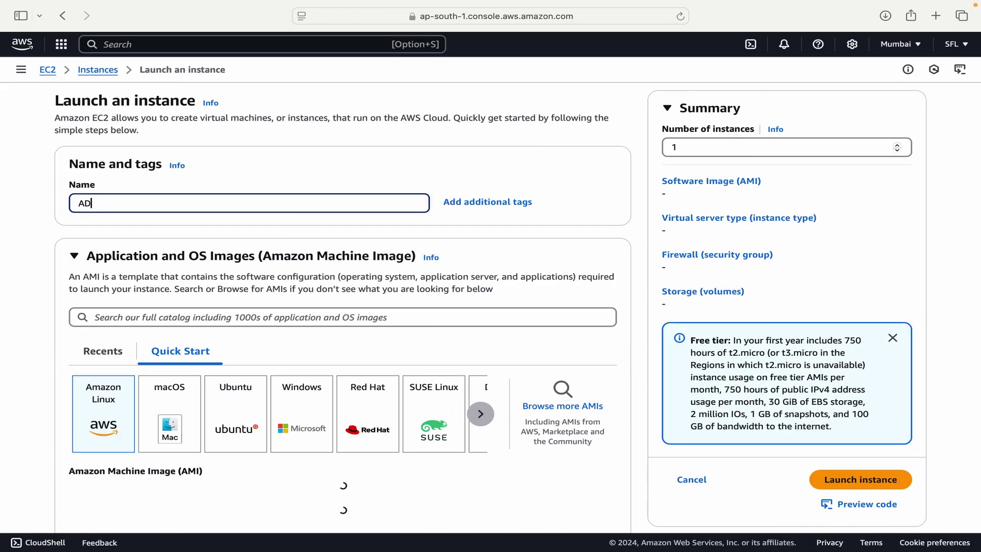
pyautogui.write(' Server')
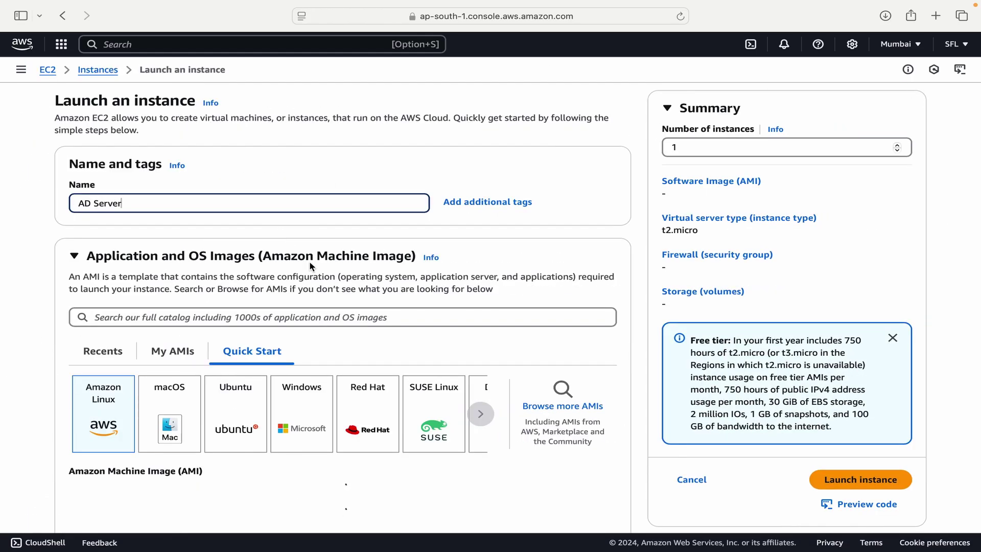
pyautogui.scroll(-3, 340, 280)
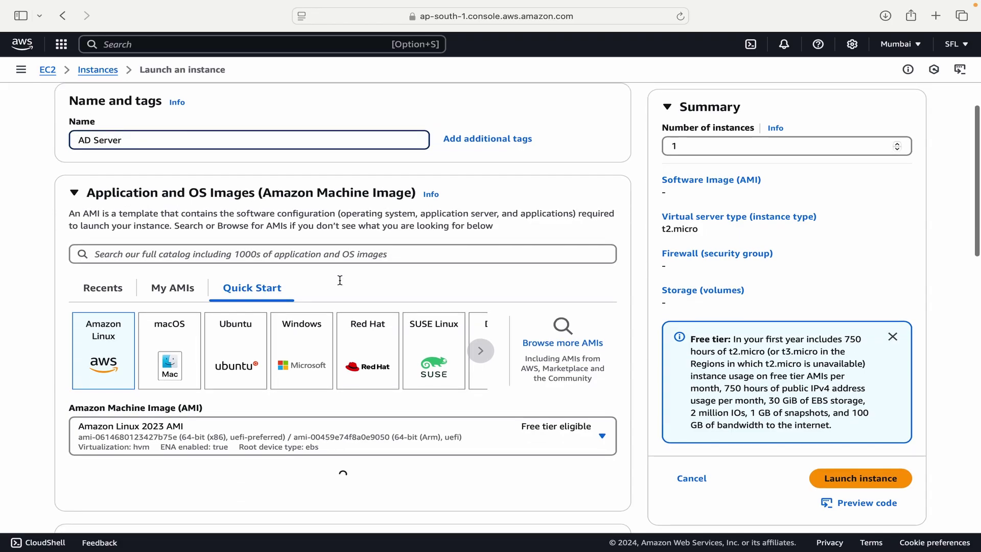
# Step: Choose the Microsoft Windows Server 2022 Base image
pyautogui.click(303, 352)
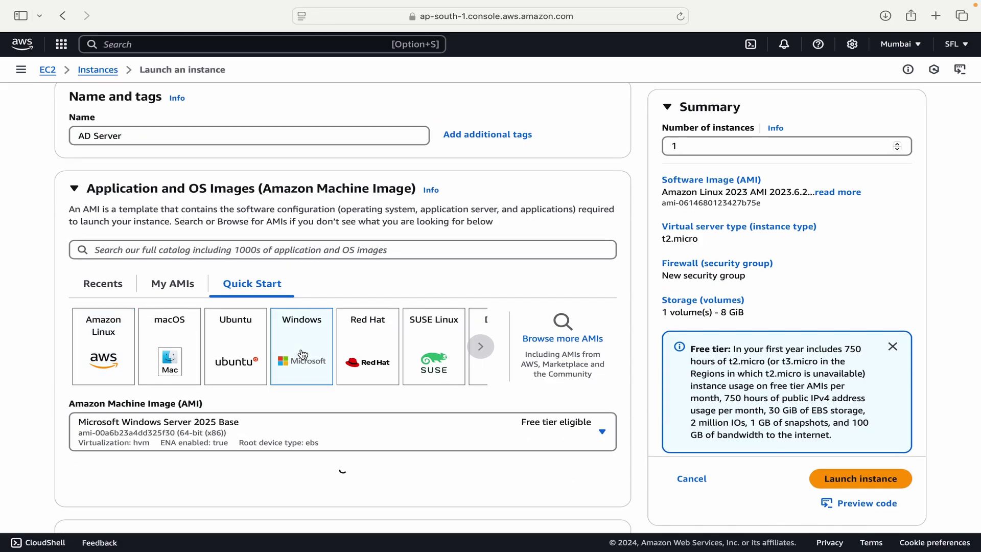
pyautogui.scroll(-5, 357, 327)
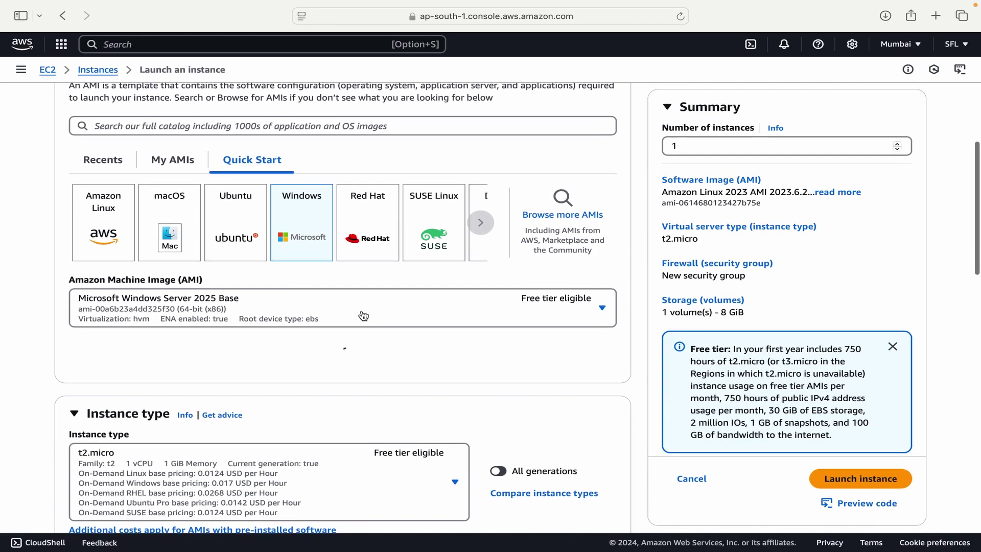
pyautogui.click(363, 316)
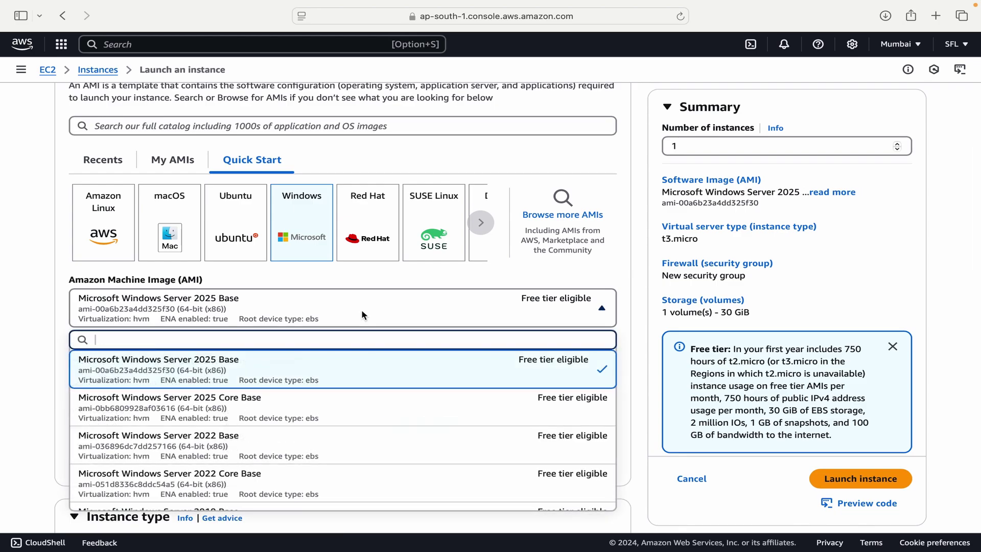
pyautogui.click(322, 446)
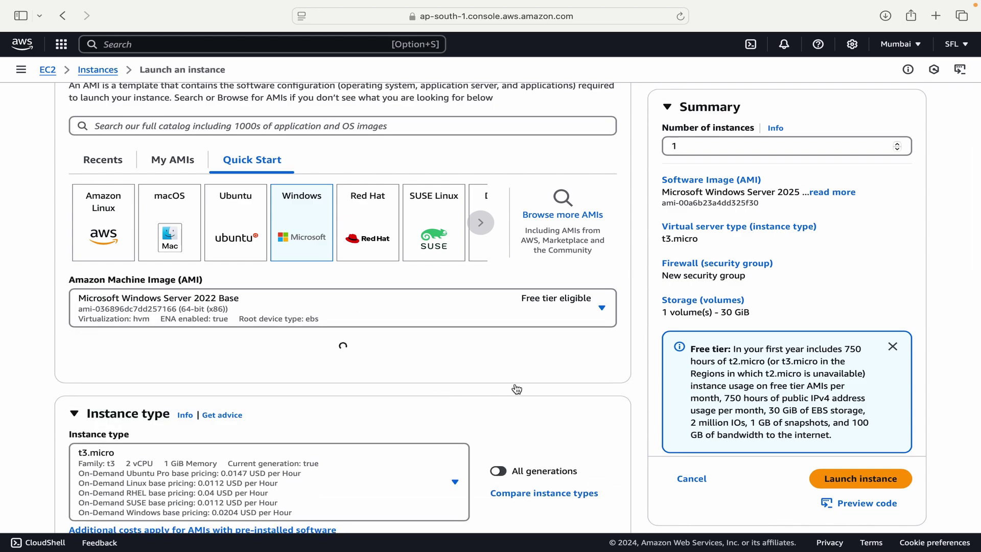
# Step: Set the instance type to t2.medium
pyautogui.scroll(-2, 512, 388)
pyautogui.scroll(-1, 516, 387)
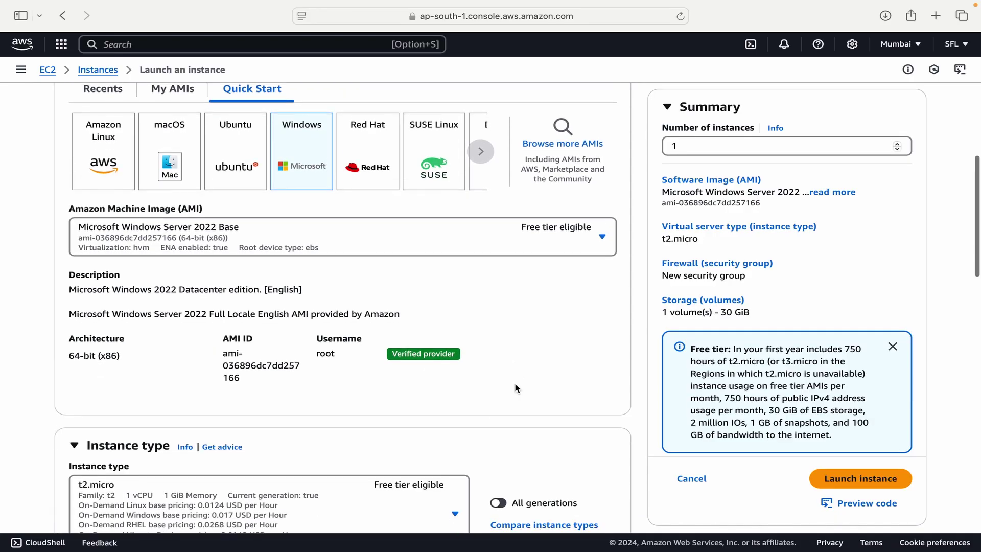
pyautogui.scroll(-3, 515, 385)
pyautogui.scroll(-1, 515, 385)
pyautogui.scroll(-3, 515, 389)
pyautogui.scroll(-2, 490, 337)
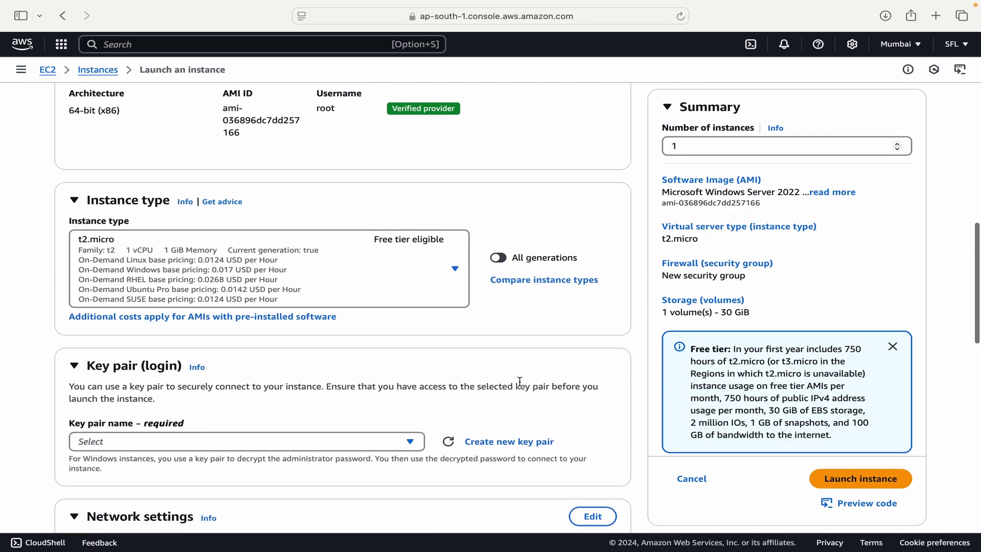
pyautogui.click(456, 270)
pyautogui.scroll(-1, 364, 429)
pyautogui.scroll(-1, 364, 429)
pyautogui.scroll(-2, 364, 429)
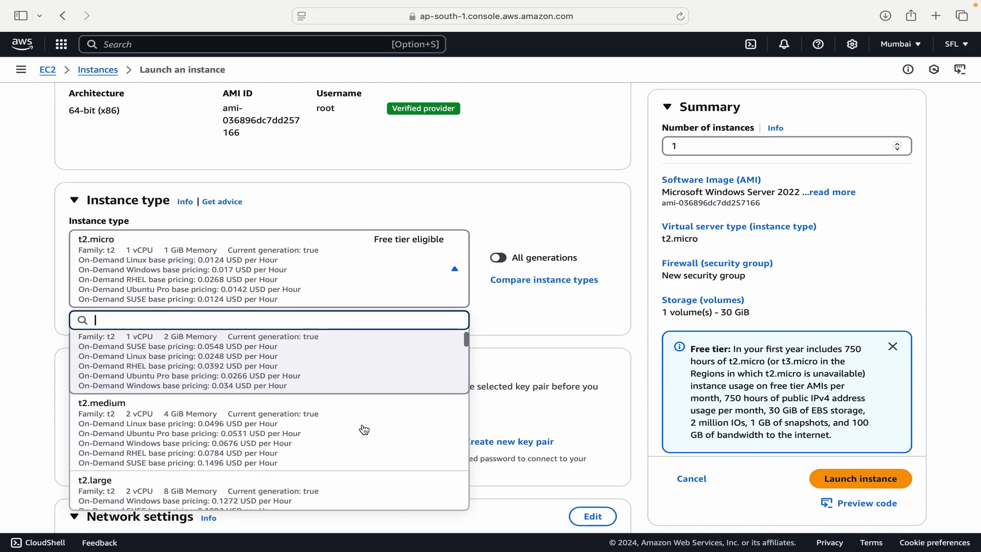
pyautogui.scroll(-1, 364, 429)
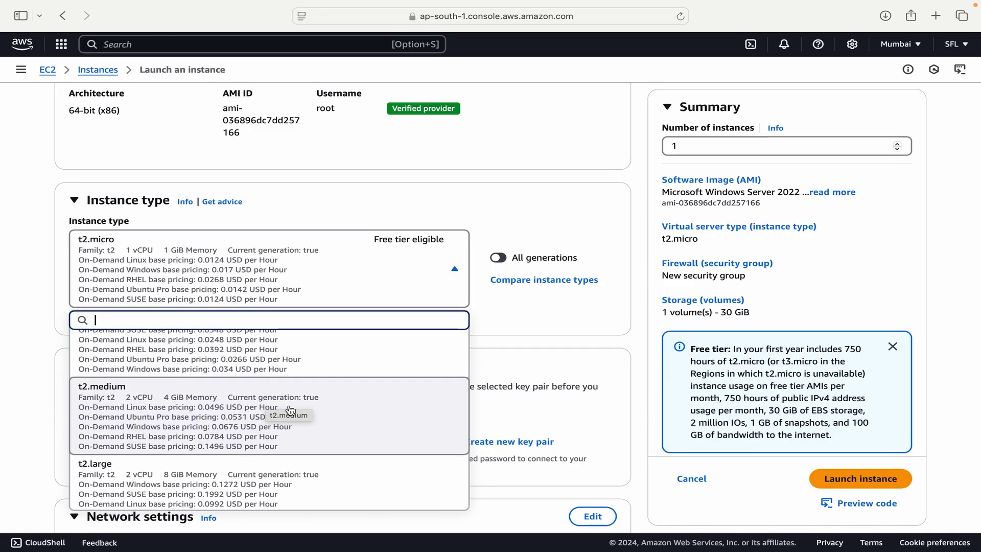
pyautogui.click(290, 411)
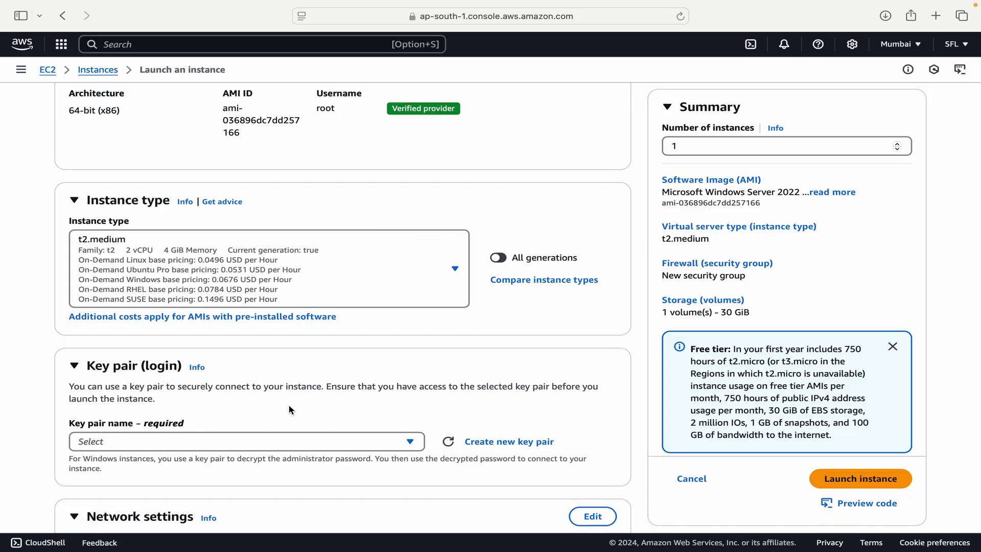
# Step: Select the nsmum key pair for login
pyautogui.scroll(-3, 466, 333)
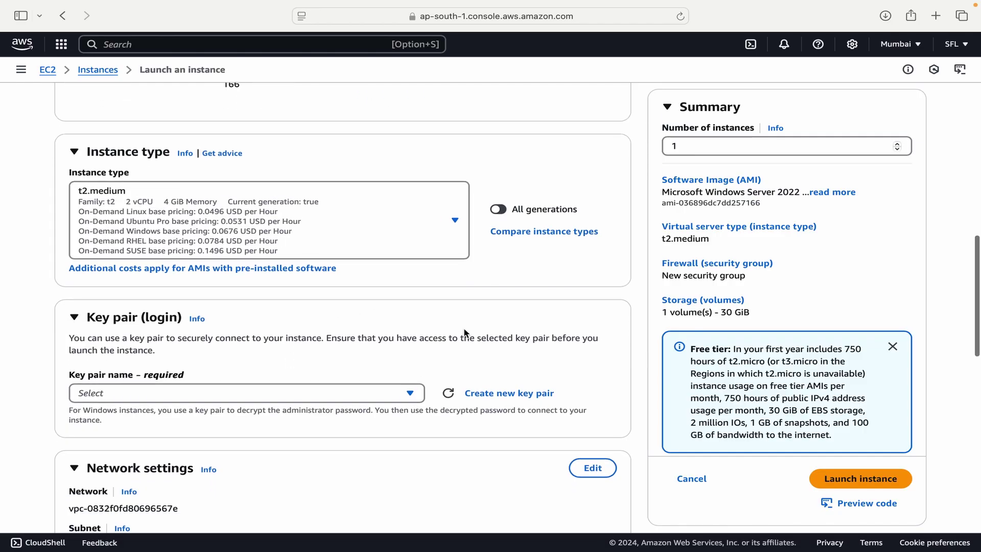
pyautogui.click(361, 381)
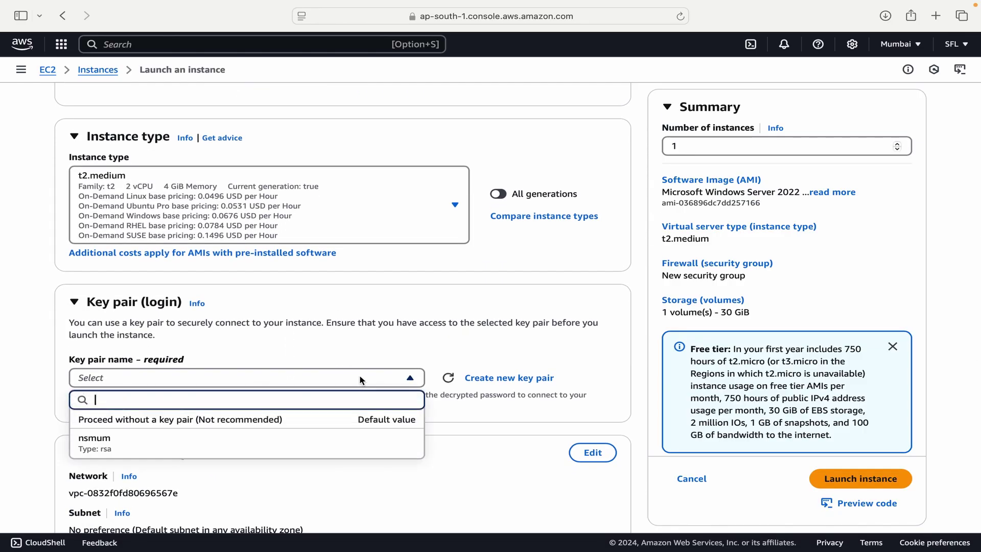
pyautogui.click(248, 451)
pyautogui.scroll(-2, 247, 445)
pyautogui.scroll(-5, 247, 447)
pyautogui.scroll(-1, 247, 449)
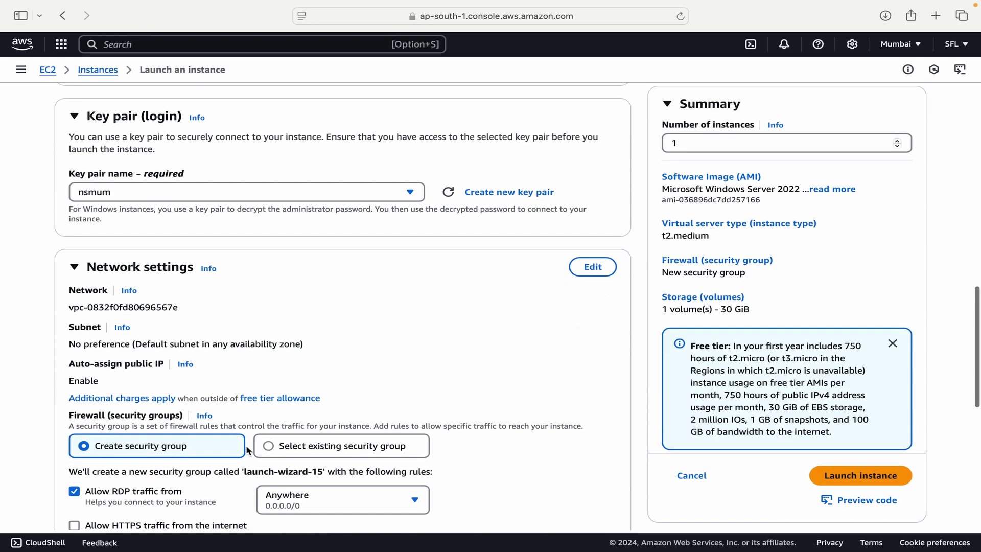
# Step: Edit network settings to use subnet subnet-0a76536278b04d795 in ap-south-1b
pyautogui.click(593, 267)
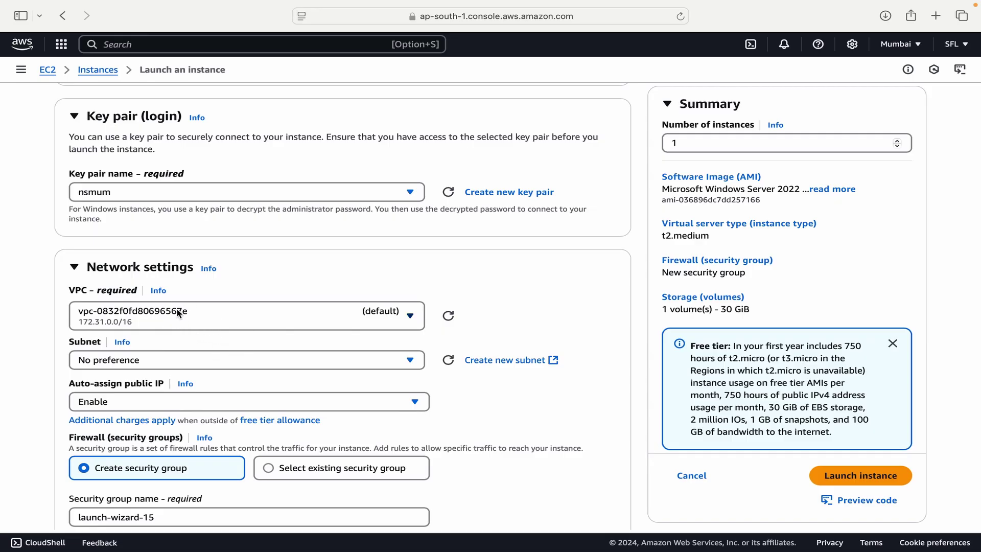
pyautogui.click(244, 361)
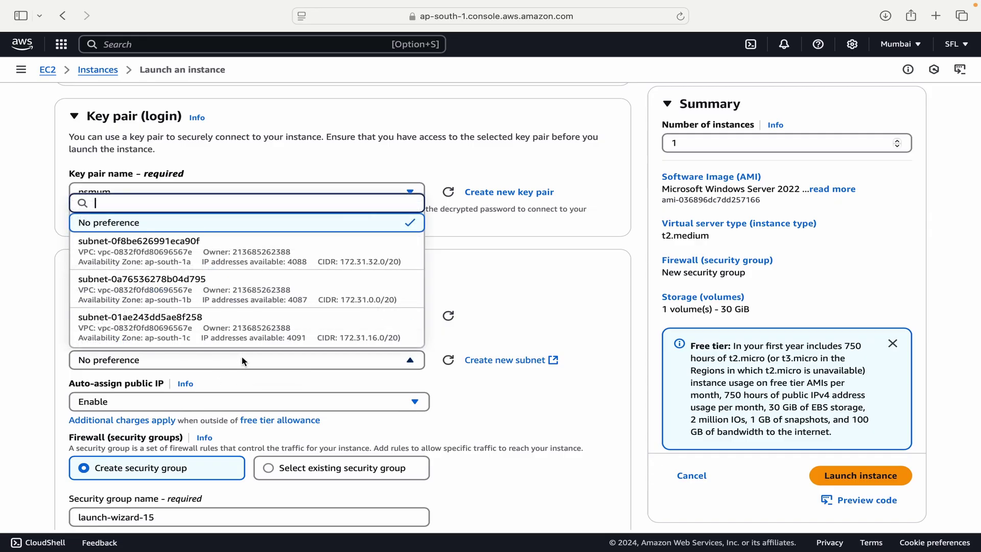
pyautogui.click(248, 286)
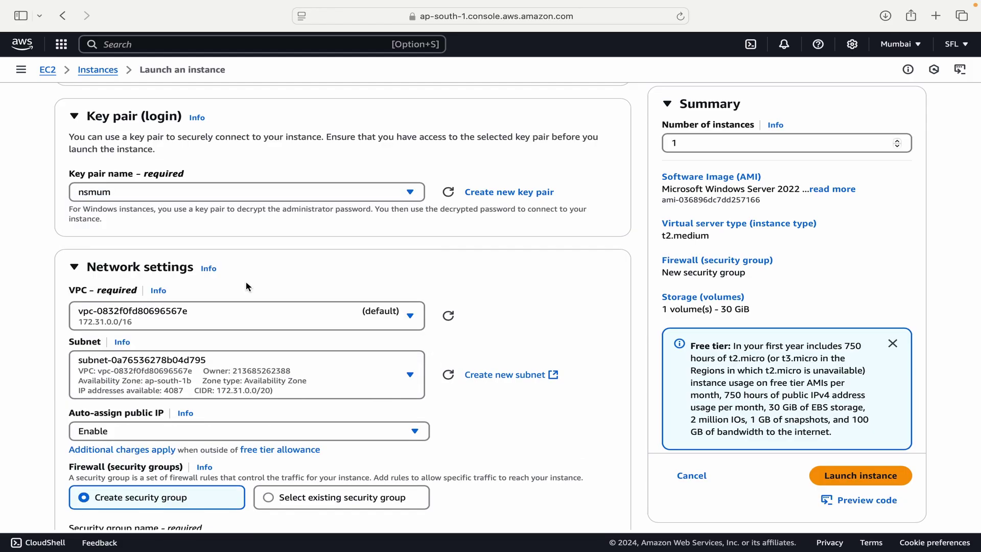
pyautogui.scroll(-1, 542, 467)
pyautogui.scroll(-3, 541, 467)
pyautogui.scroll(-1, 541, 466)
pyautogui.scroll(-3, 541, 466)
pyautogui.scroll(-1, 542, 466)
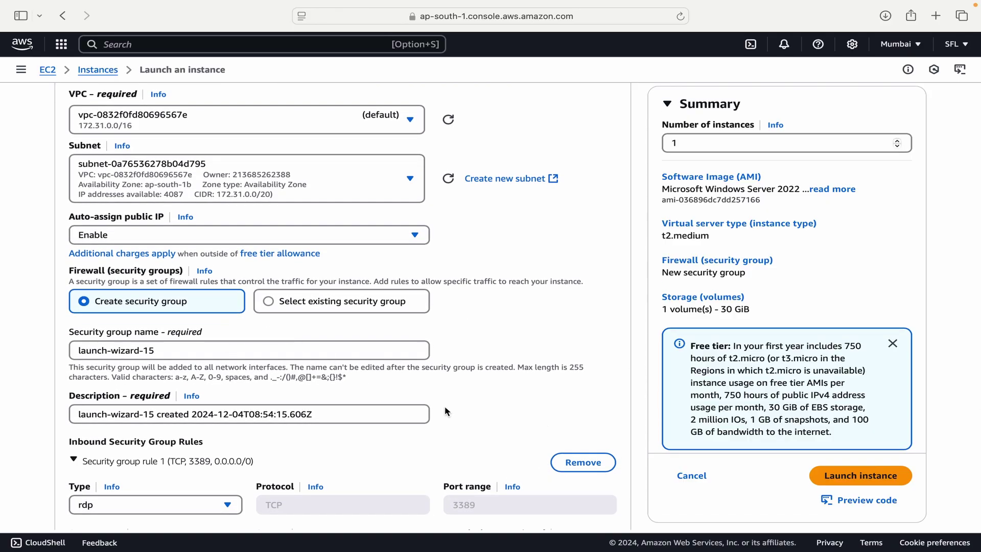
pyautogui.scroll(-3, 445, 408)
pyautogui.scroll(-1, 445, 409)
pyautogui.scroll(-3, 446, 411)
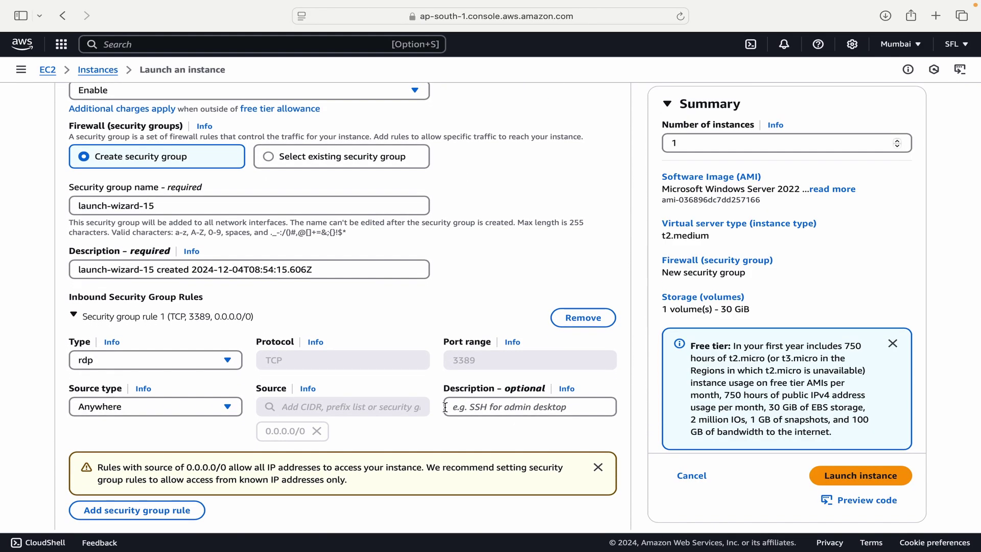
pyautogui.scroll(-4, 445, 407)
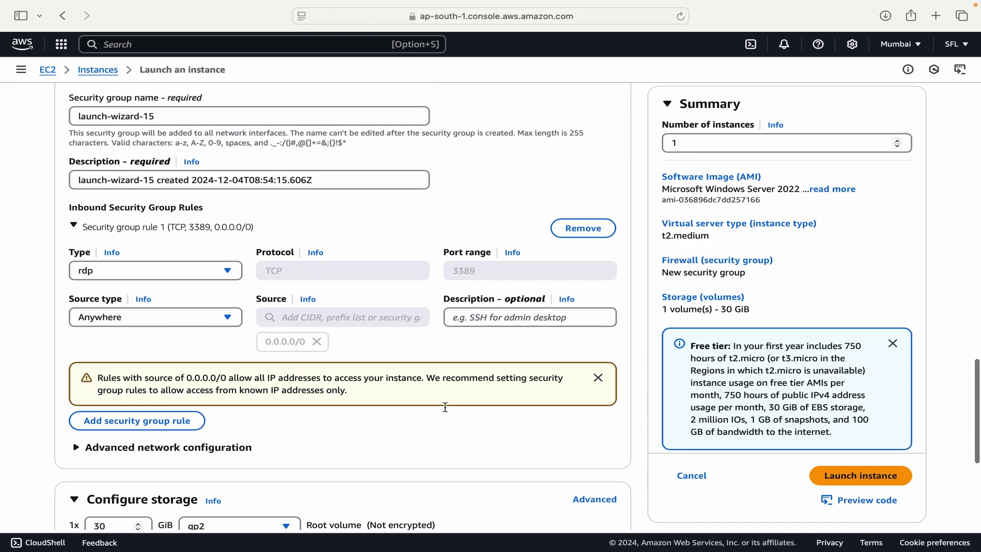
pyautogui.scroll(-2, 485, 307)
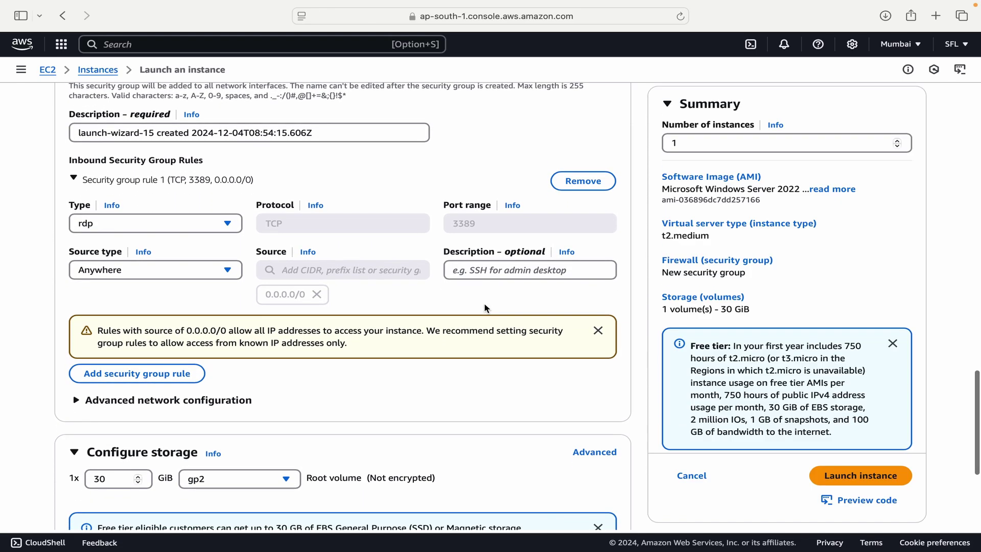
pyautogui.scroll(-2, 485, 306)
pyautogui.scroll(-4, 485, 306)
pyautogui.scroll(5, 483, 302)
pyautogui.scroll(2, 484, 302)
pyautogui.scroll(-10, 483, 302)
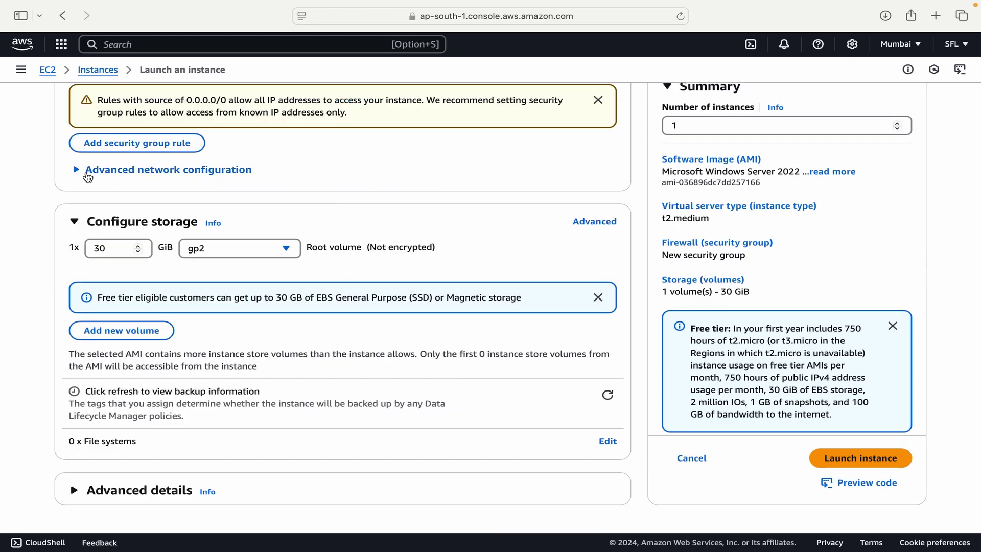
# Step: Assign primary private IP 172.31.6.222 and leave the 30 GiB gp2 root volume
pyautogui.click(89, 175)
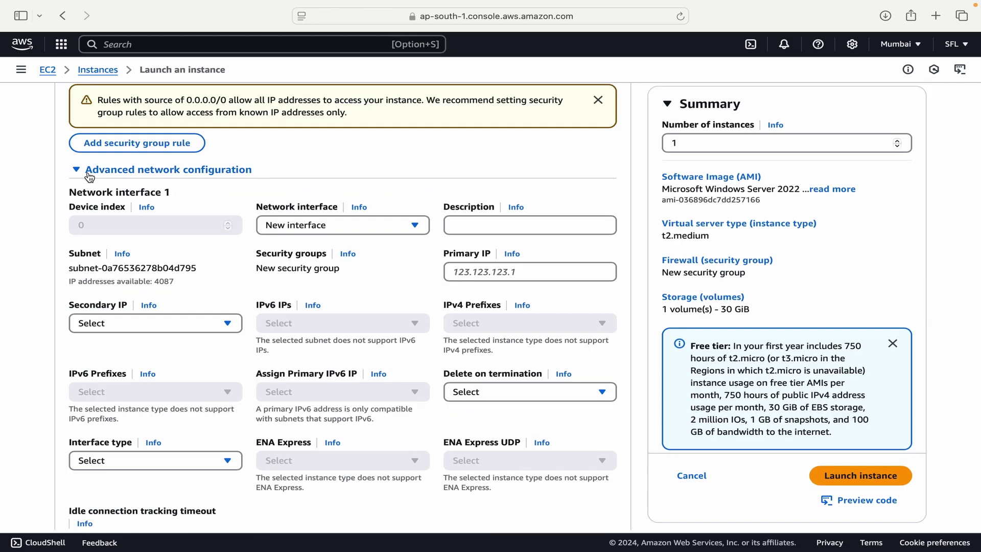
pyautogui.click(500, 266)
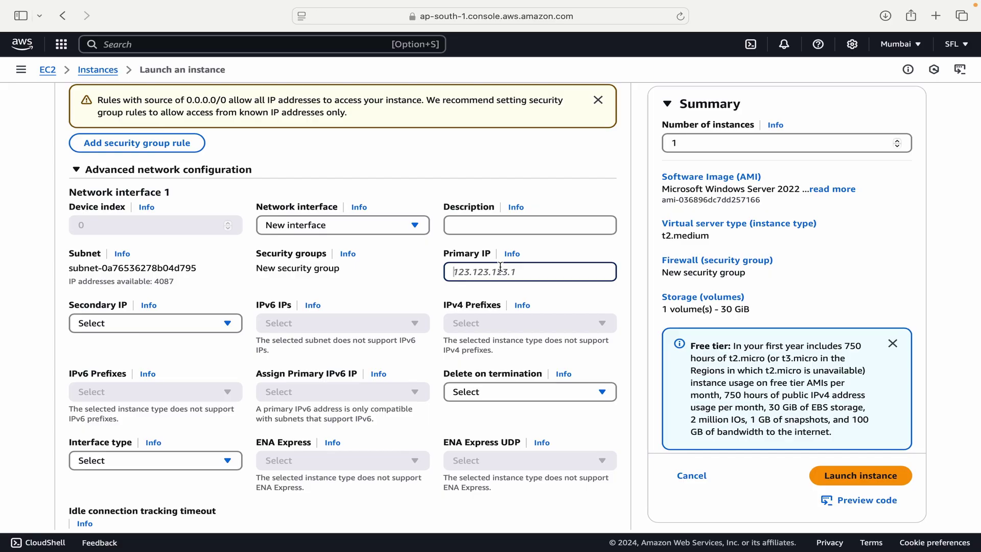
pyautogui.write('172.31.')
pyautogui.write('6.')
pyautogui.write('222')
pyautogui.scroll(-1, 502, 248)
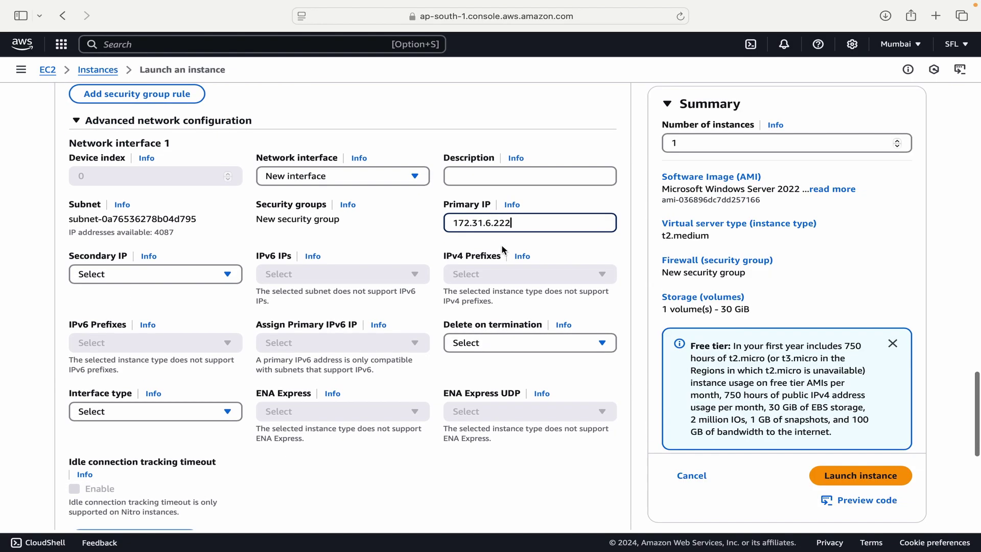
pyautogui.scroll(-2, 501, 249)
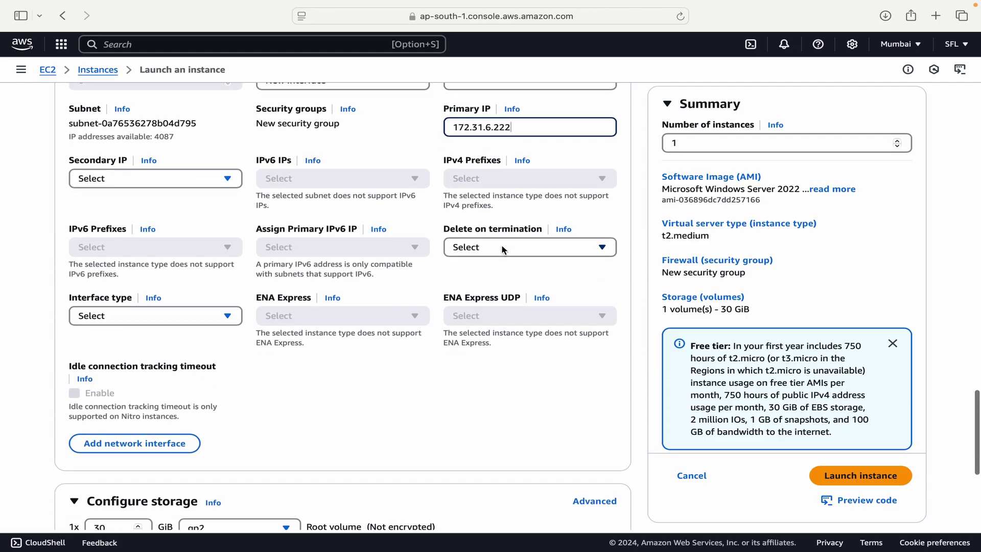
pyautogui.scroll(-1, 502, 249)
pyautogui.scroll(-4, 501, 249)
pyautogui.scroll(-1, 501, 249)
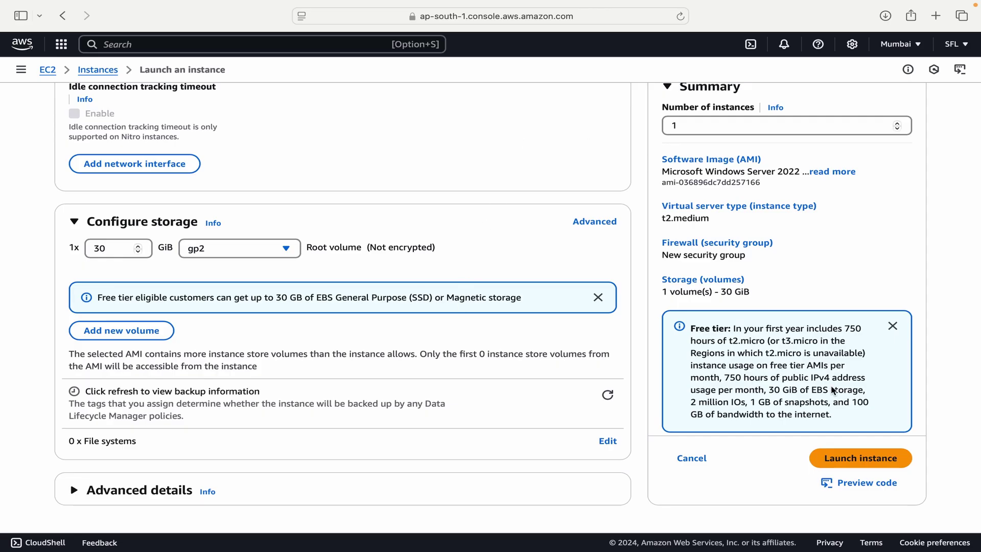
# Step: Launch the AD Server instance and return to the Instances list
pyautogui.click(853, 458)
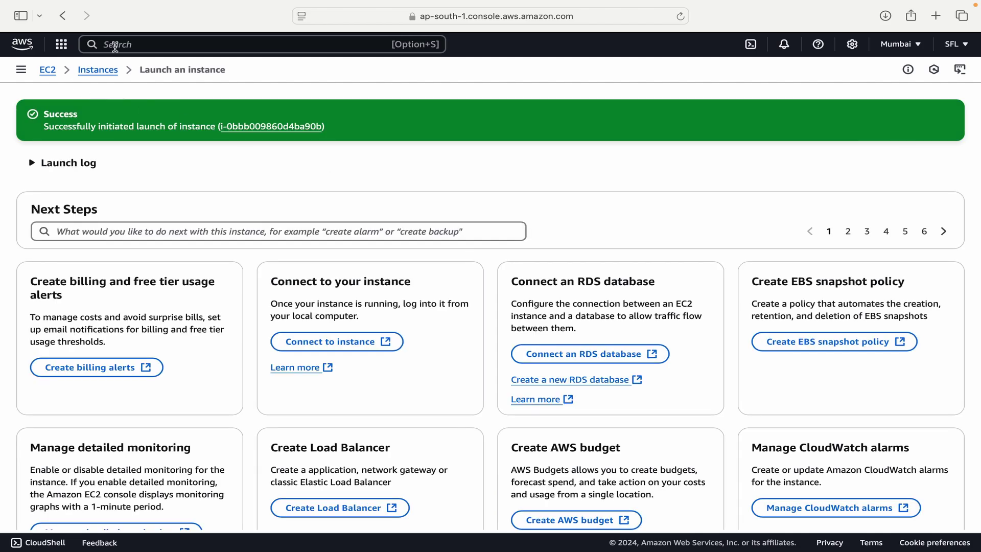
pyautogui.click(99, 70)
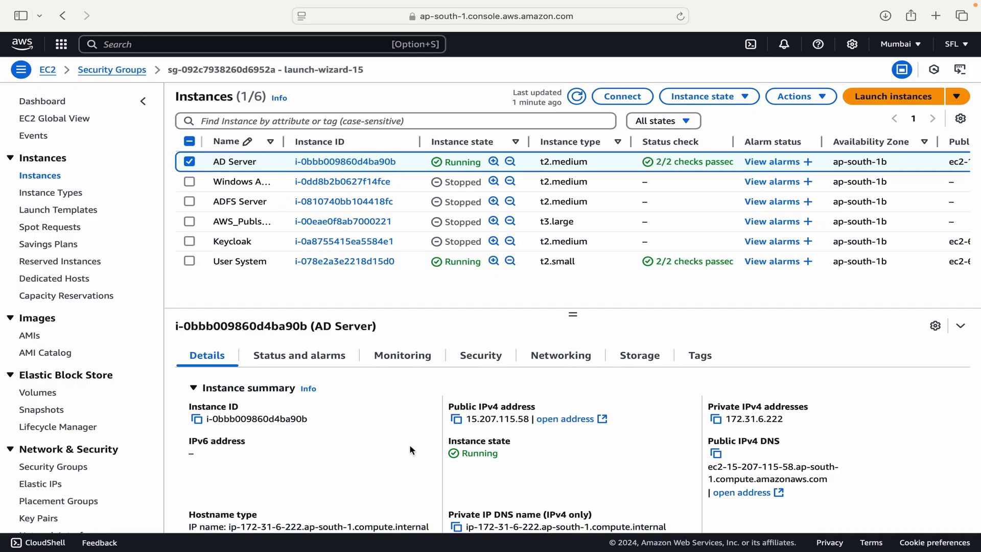
# Step: Add and save an All traffic inbound rule from 172.31.0.0/20 in launch-wizard-15
pyautogui.click(489, 353)
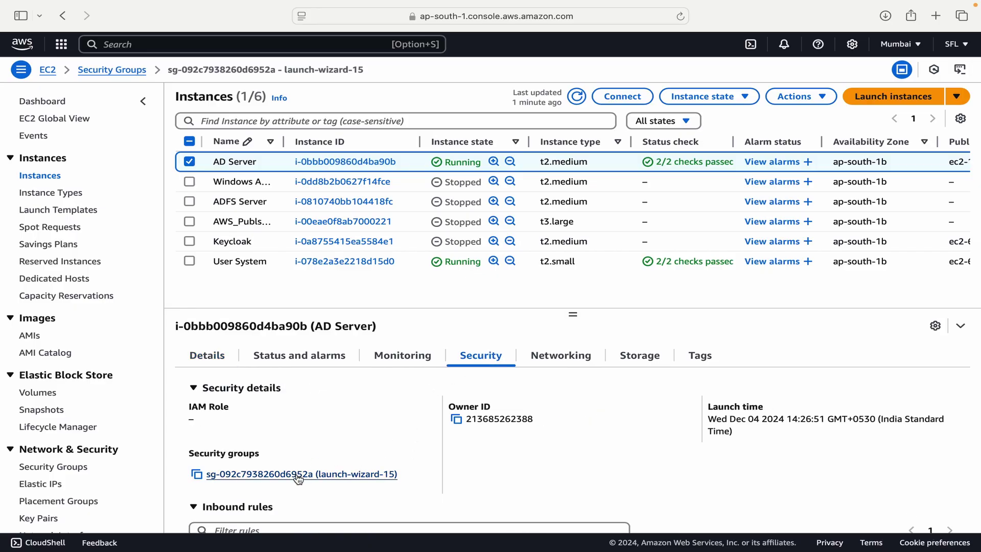
pyautogui.click(298, 475)
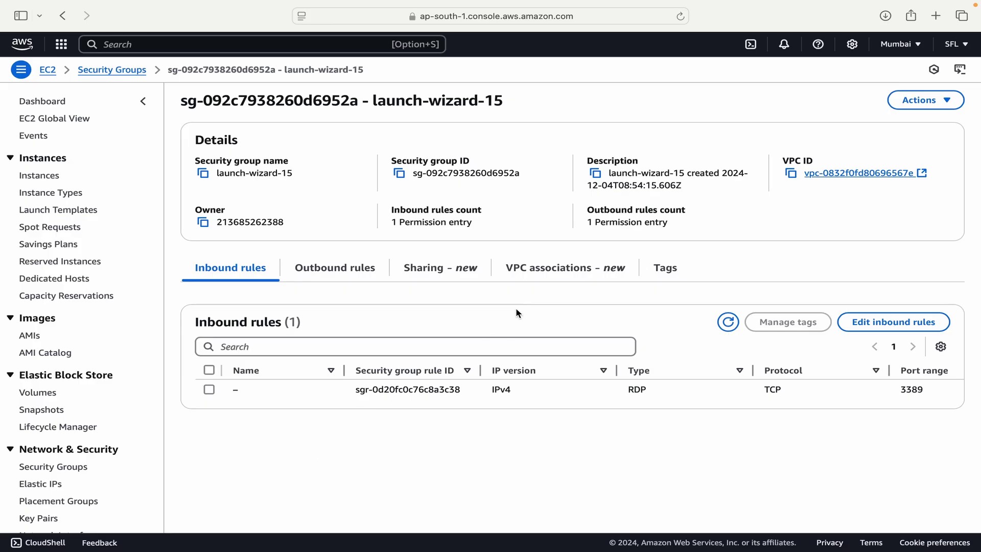
pyautogui.click(879, 322)
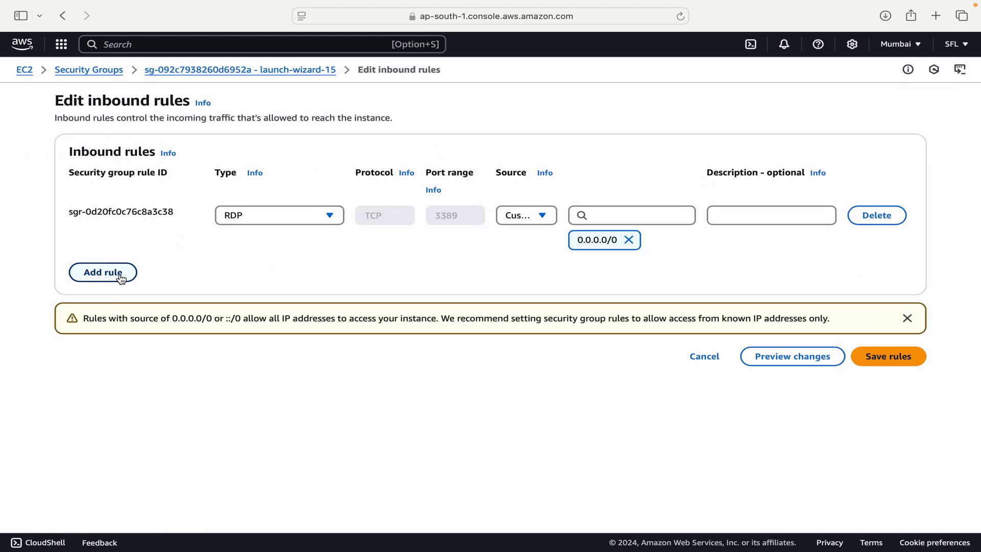
pyautogui.click(119, 274)
pyautogui.click(286, 266)
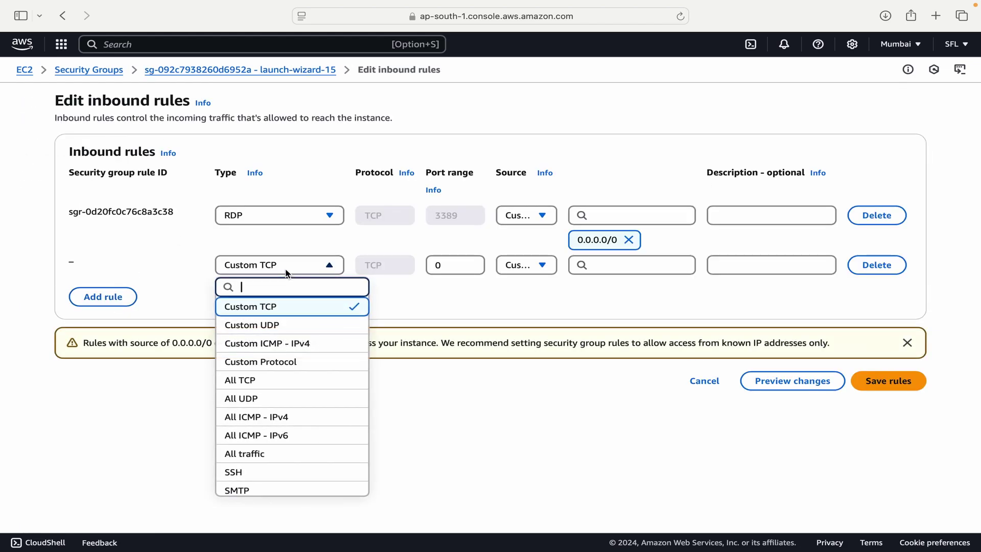
pyautogui.scroll(-3, 276, 366)
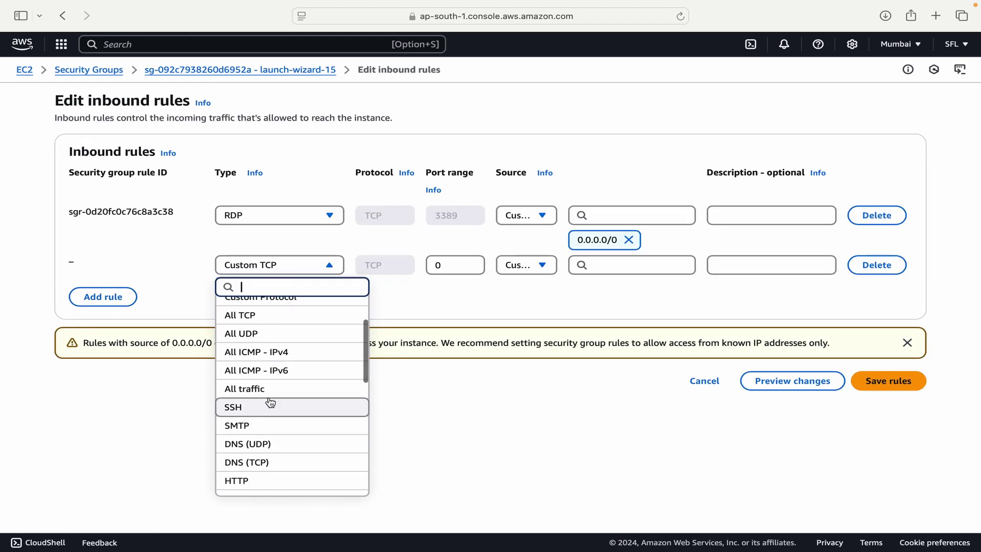
pyautogui.click(274, 397)
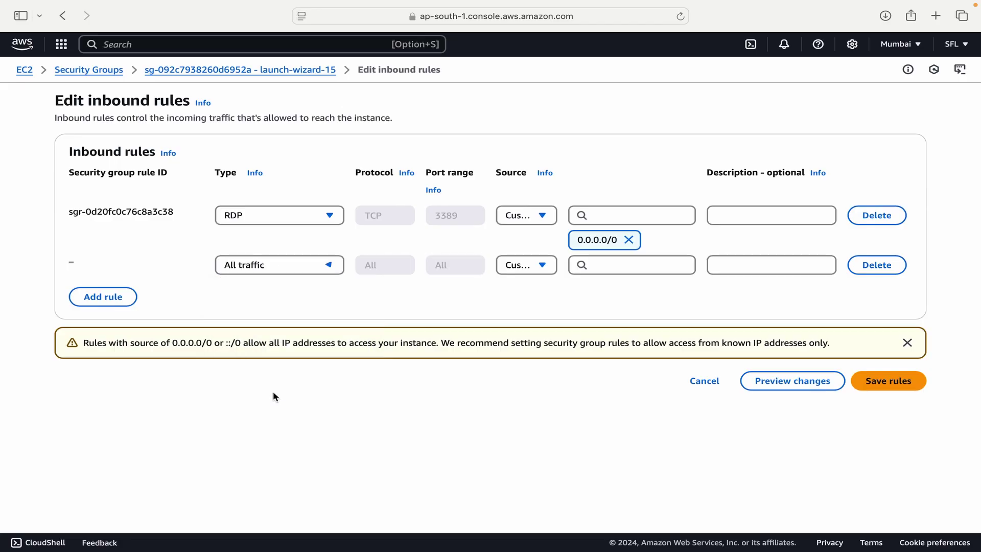
pyautogui.click(639, 266)
pyautogui.write('172')
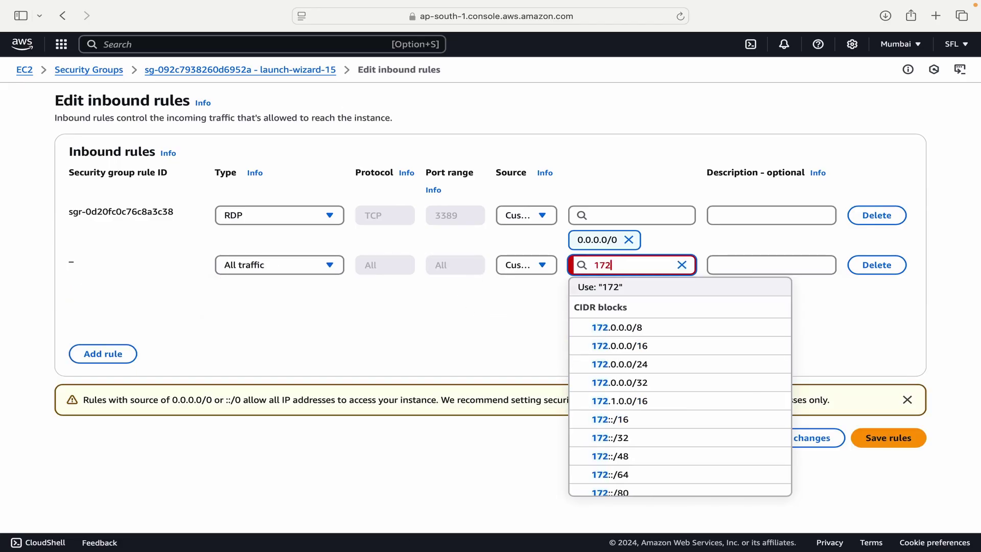
pyautogui.write('.31')
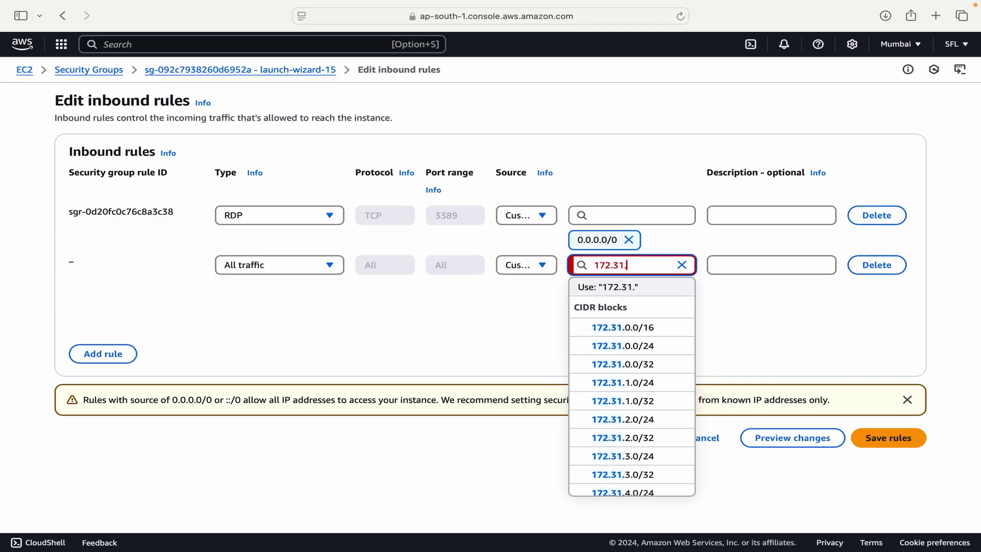
pyautogui.write('.0.0')
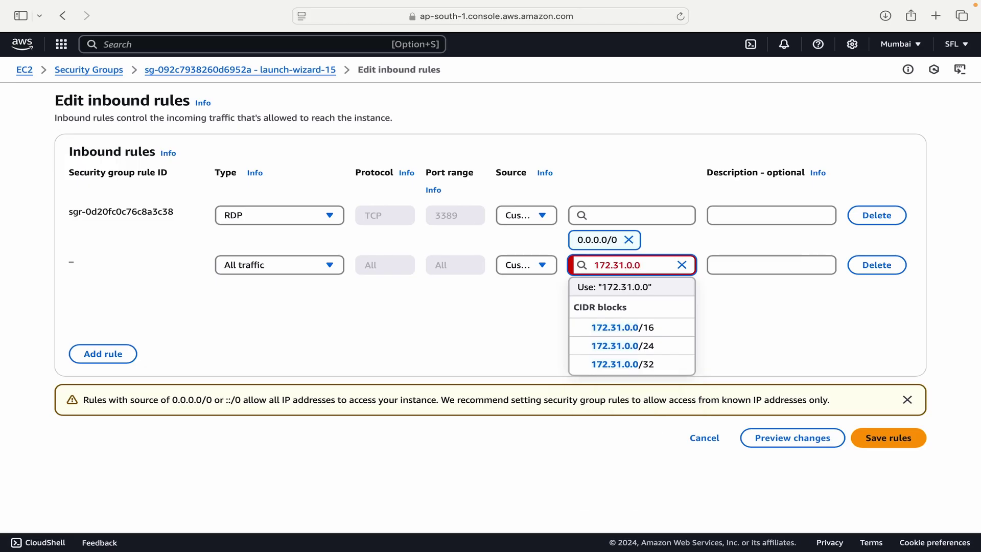
pyautogui.write('/20')
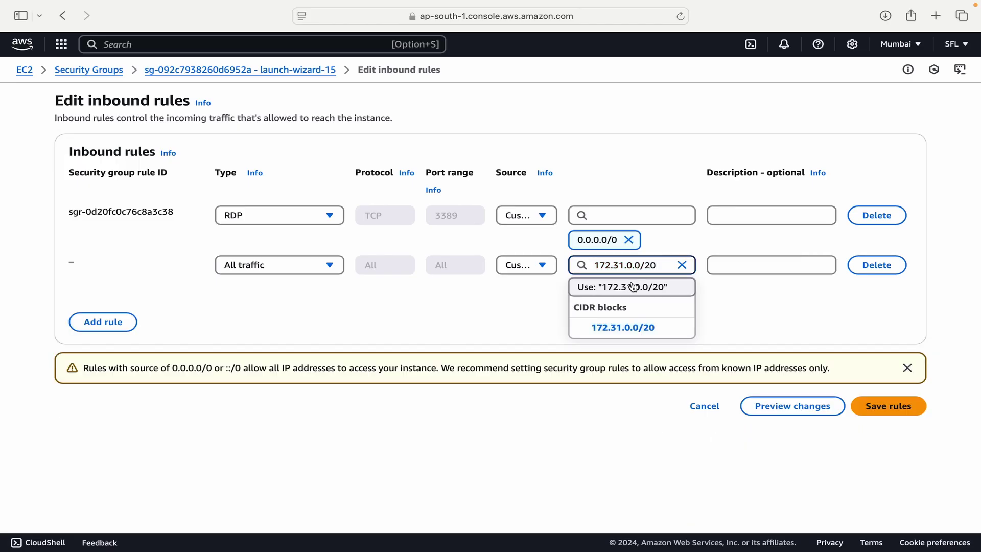
pyautogui.click(636, 288)
pyautogui.click(807, 309)
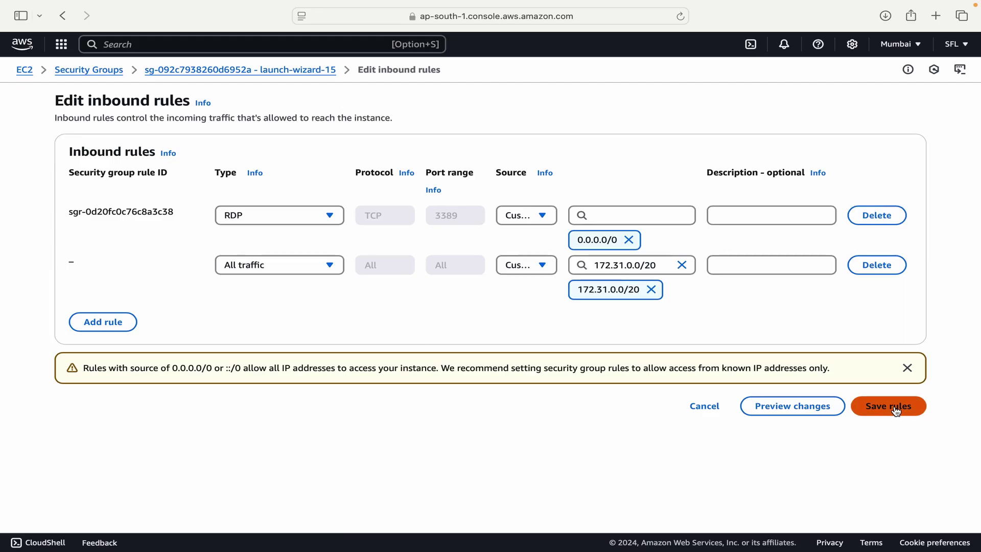
pyautogui.click(895, 411)
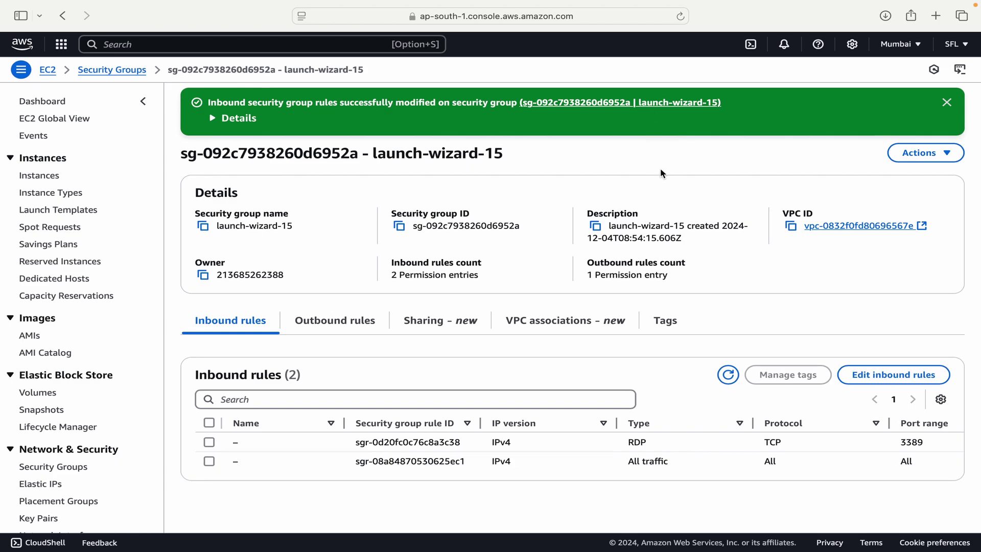
# Step: Connect to AD Server full screen in Windows App and allow network discoverability
pyautogui.press('super+Tab')
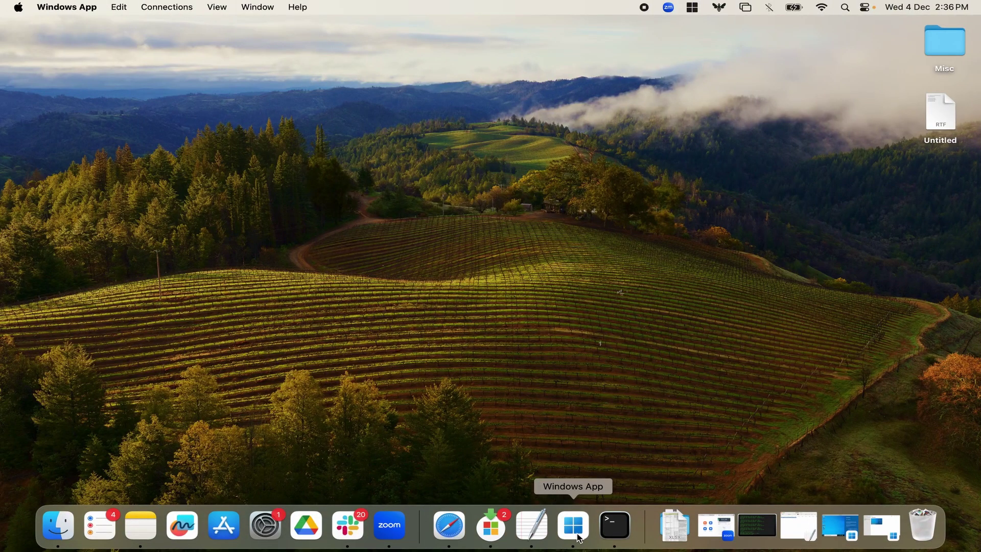
pyautogui.click(579, 536)
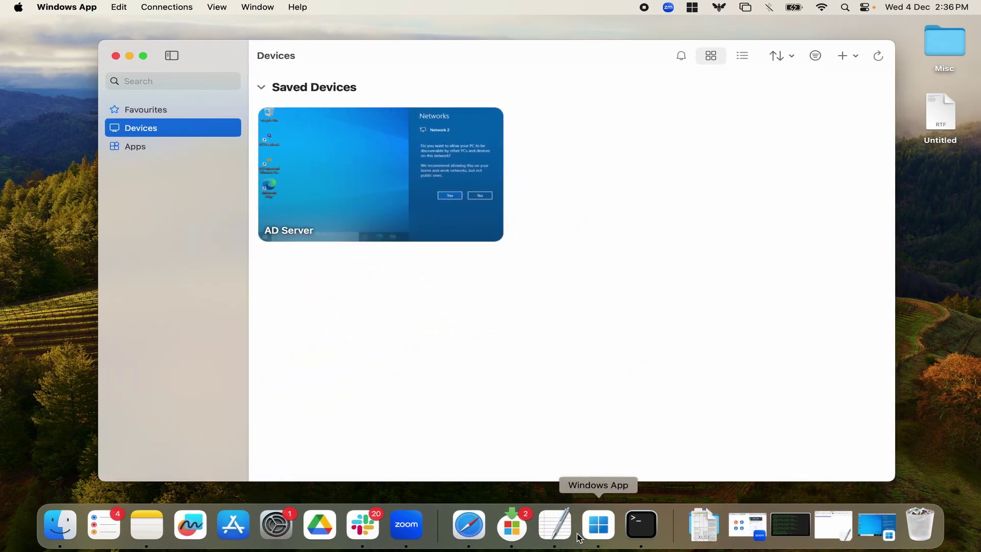
pyautogui.rightClick(583, 532)
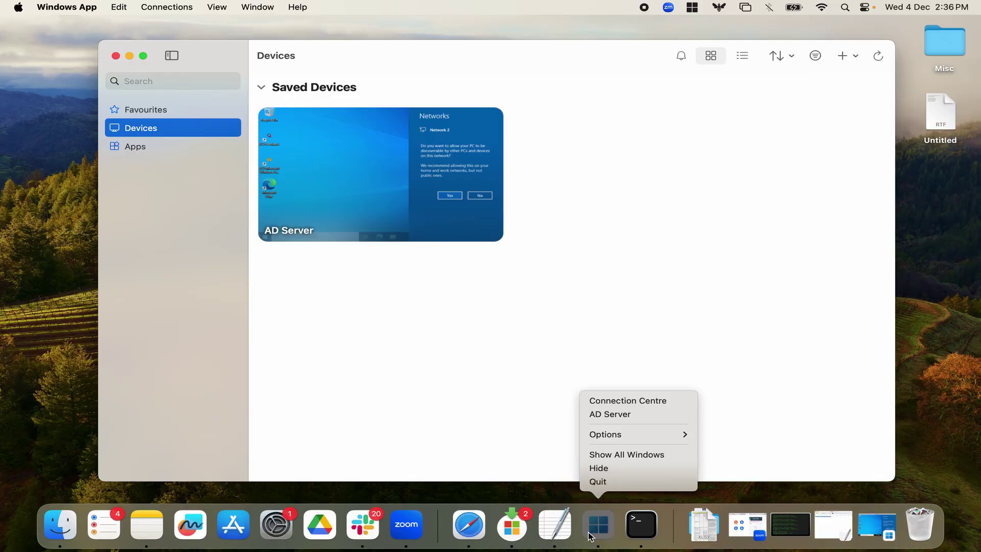
pyautogui.click(636, 412)
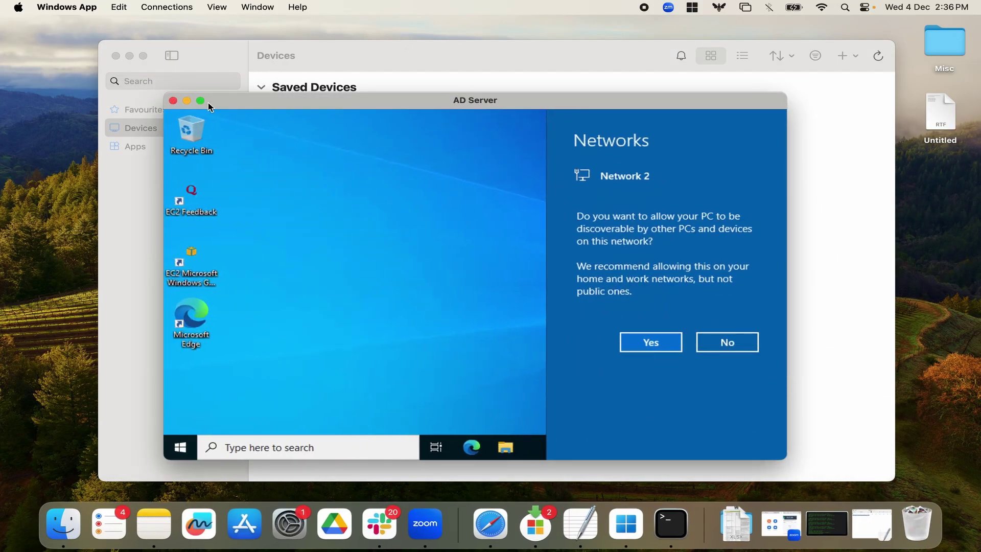
pyautogui.click(200, 100)
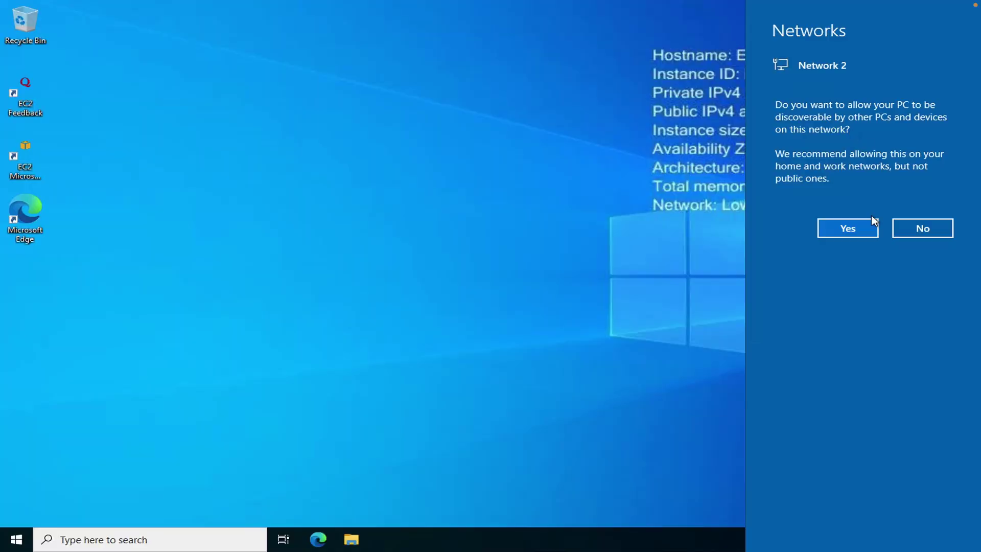
pyautogui.click(851, 232)
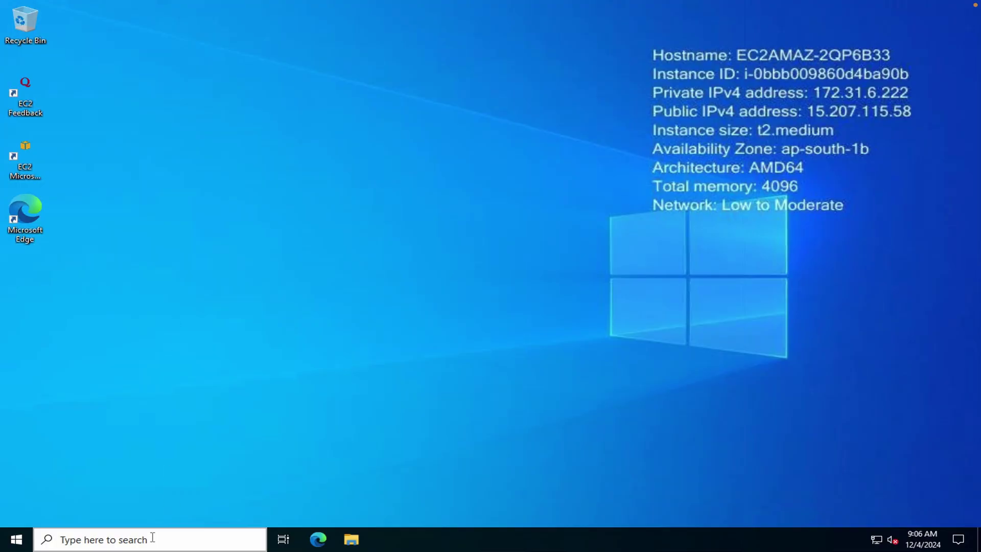
# Step: Launch Server Manager via search and dismiss the inventory and Admin Center pop-ups
pyautogui.click(152, 539)
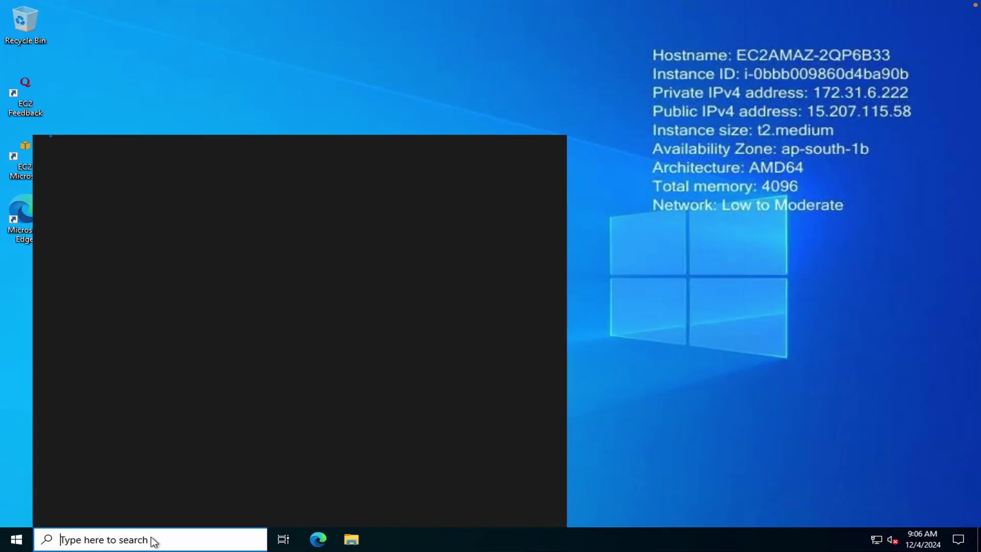
pyautogui.write('server m')
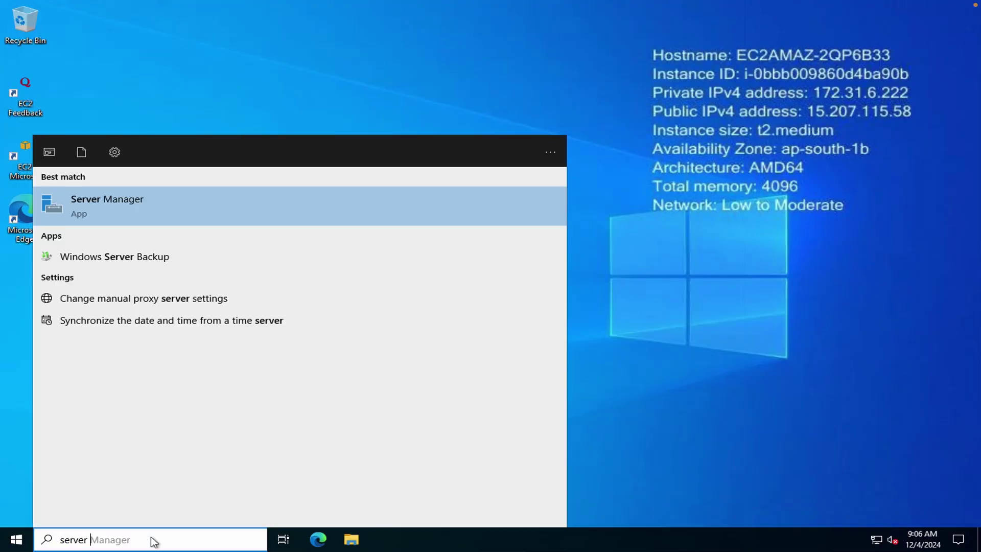
pyautogui.write('anager')
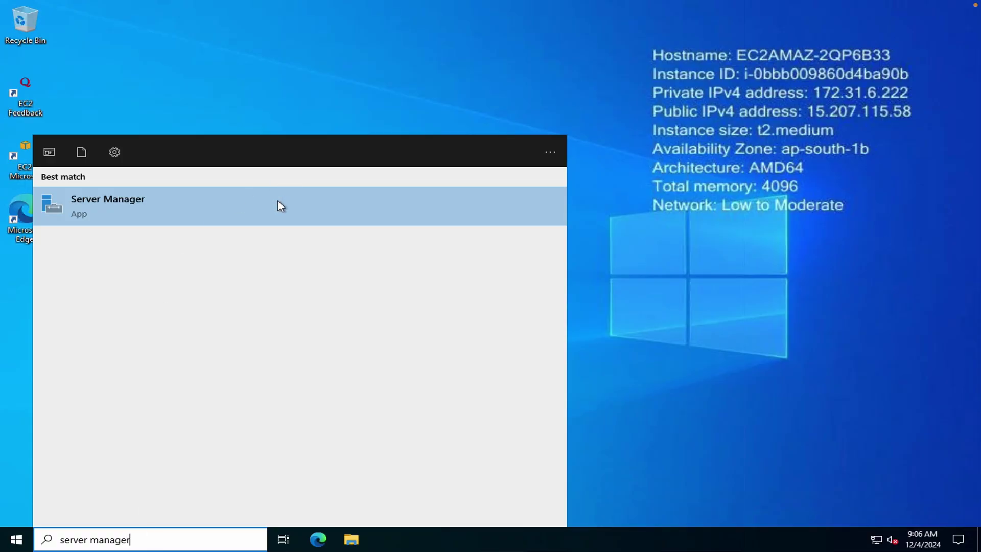
pyautogui.click(279, 207)
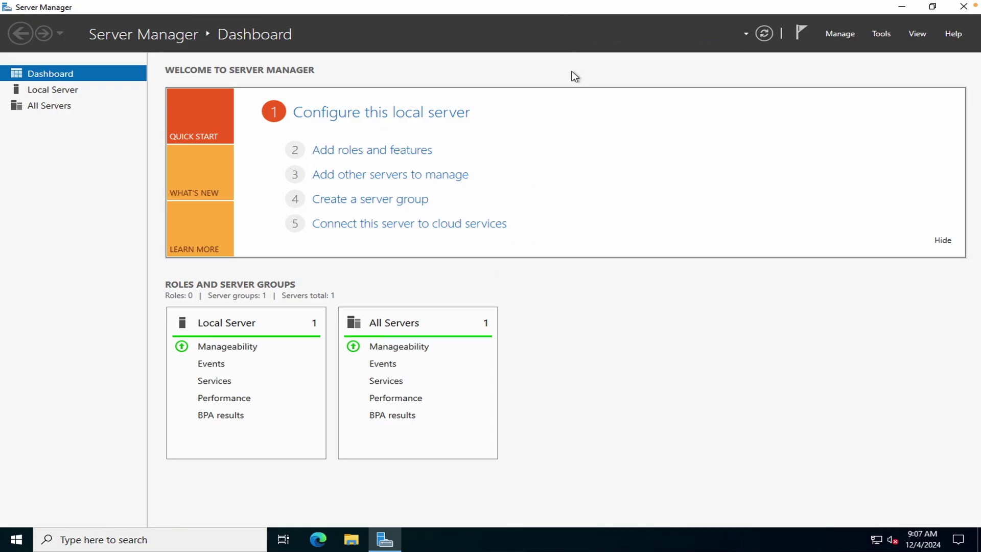
pyautogui.click(402, 152)
pyautogui.click(379, 150)
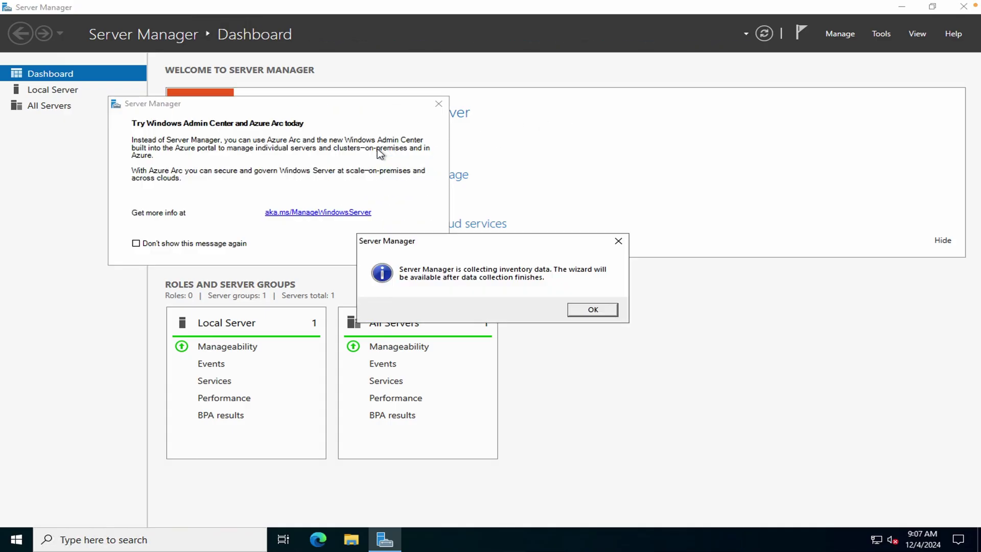
pyautogui.click(592, 309)
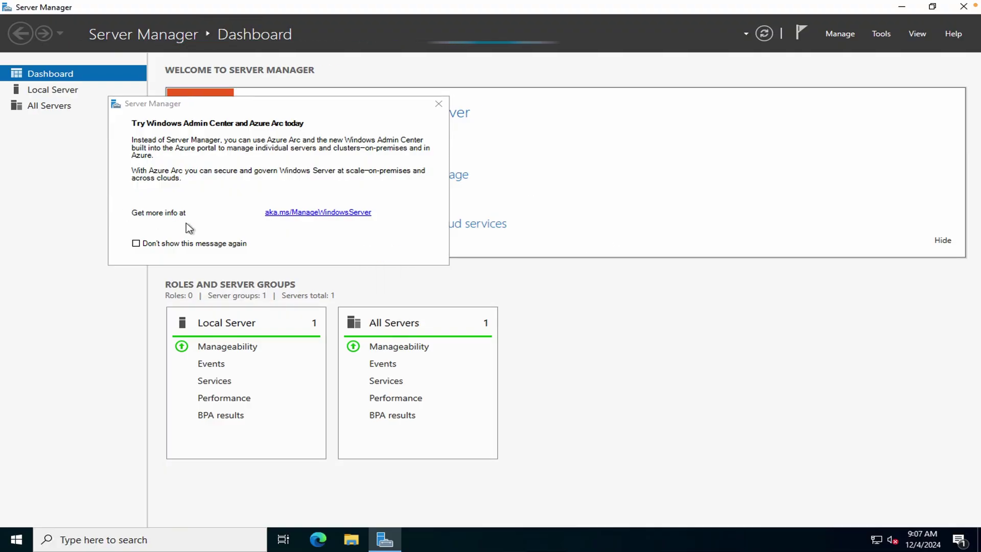
pyautogui.click(438, 103)
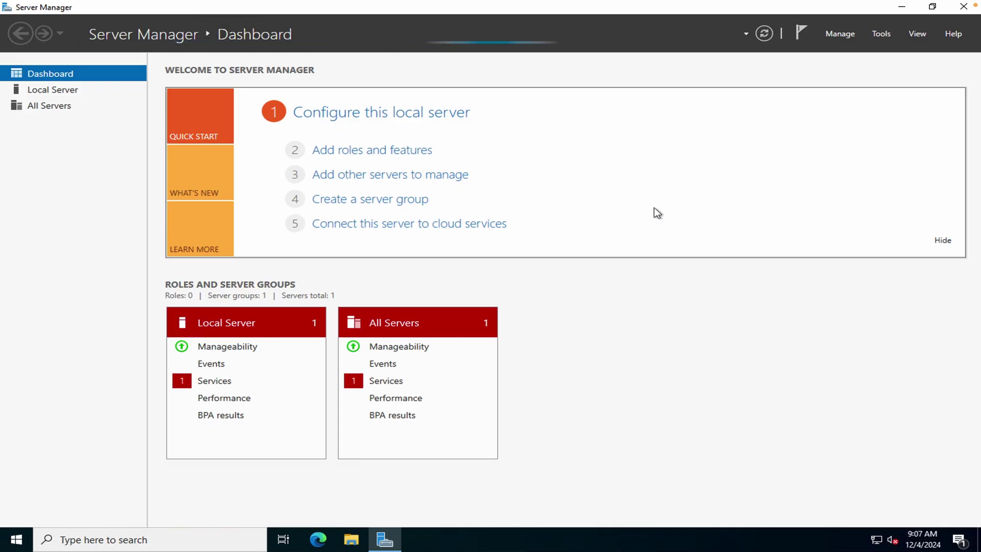
# Step: Tick Active Directory Domain Services for a role-based install, accepting its required features
pyautogui.click(396, 150)
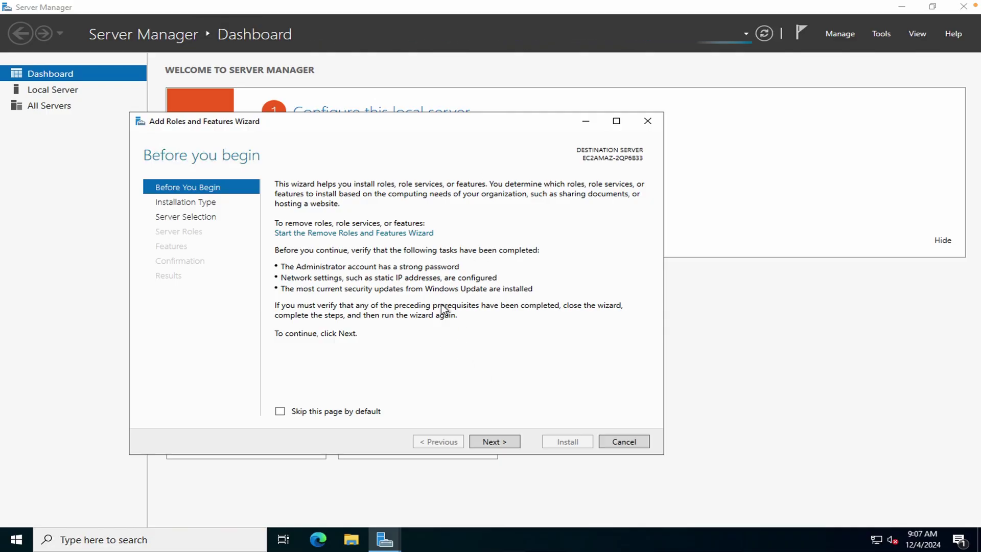
pyautogui.click(494, 441)
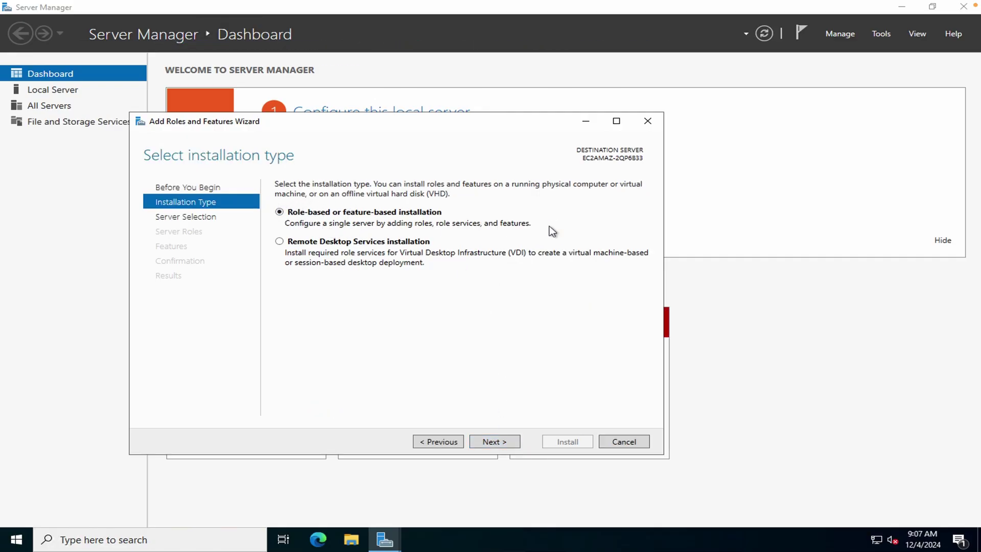
pyautogui.click(488, 439)
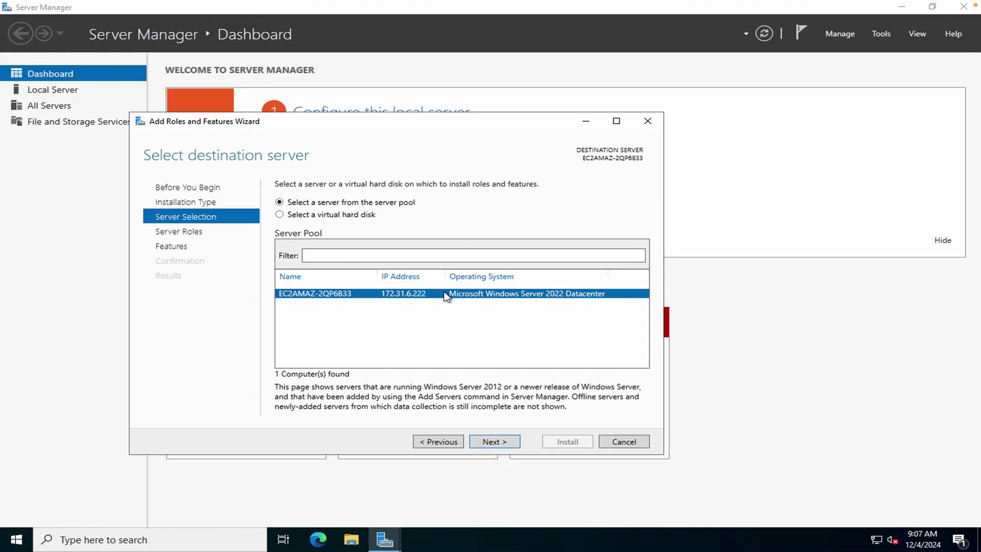
pyautogui.click(506, 443)
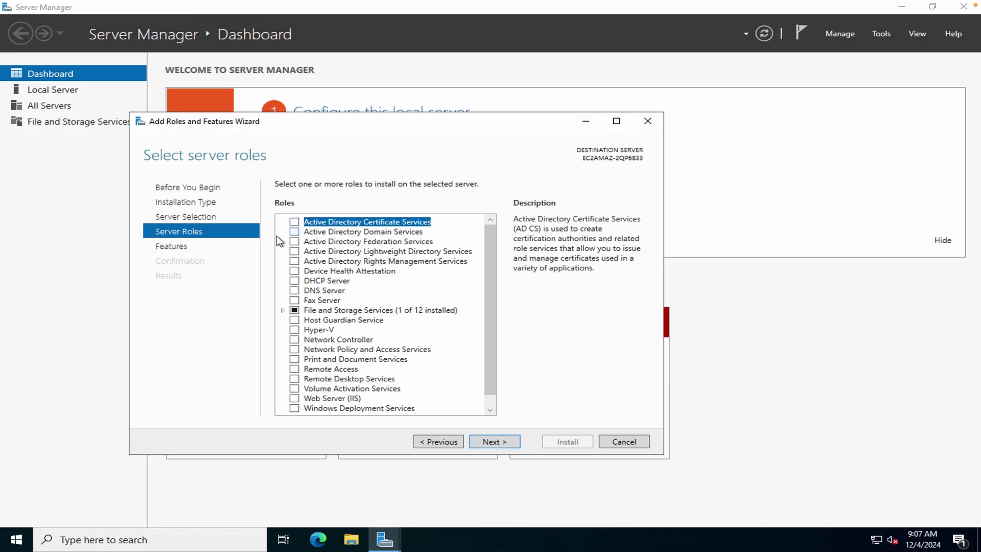
pyautogui.click(294, 233)
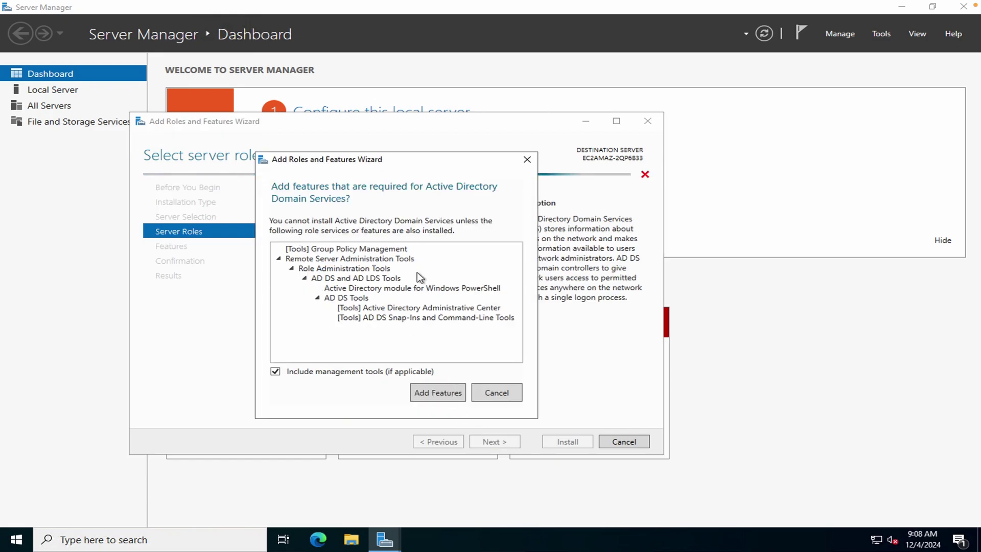
pyautogui.click(438, 393)
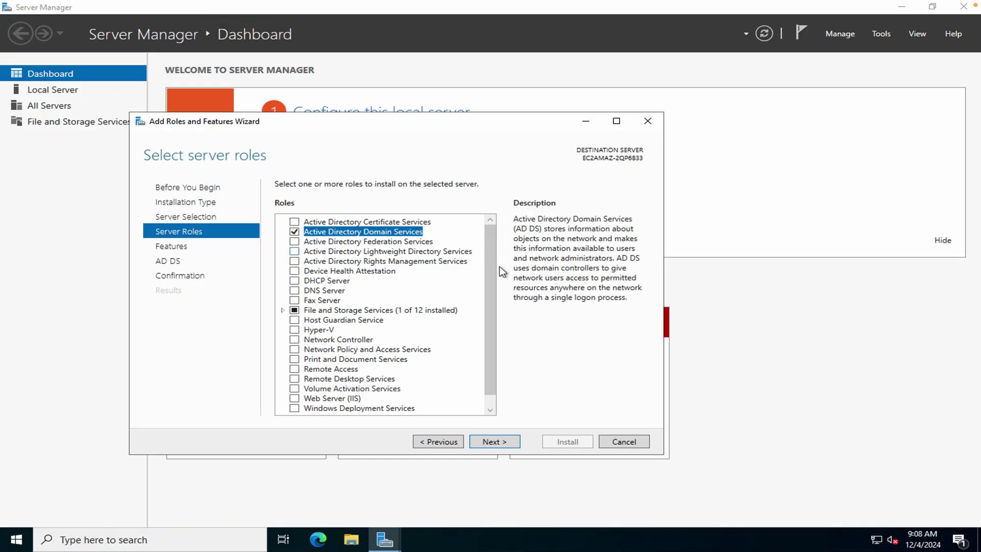
# Step: Advance past the Features and AD DS pages and install the AD DS role
pyautogui.click(507, 439)
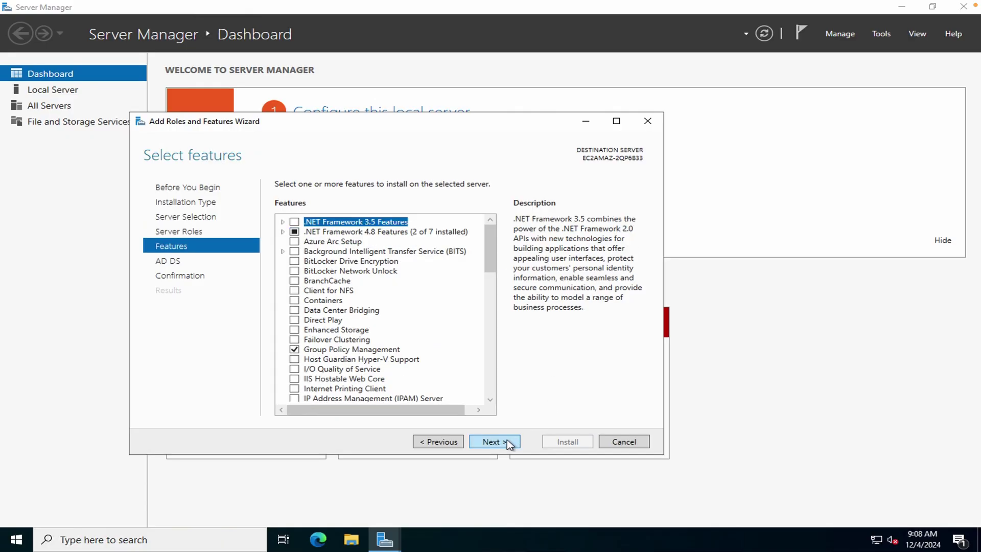
pyautogui.click(507, 439)
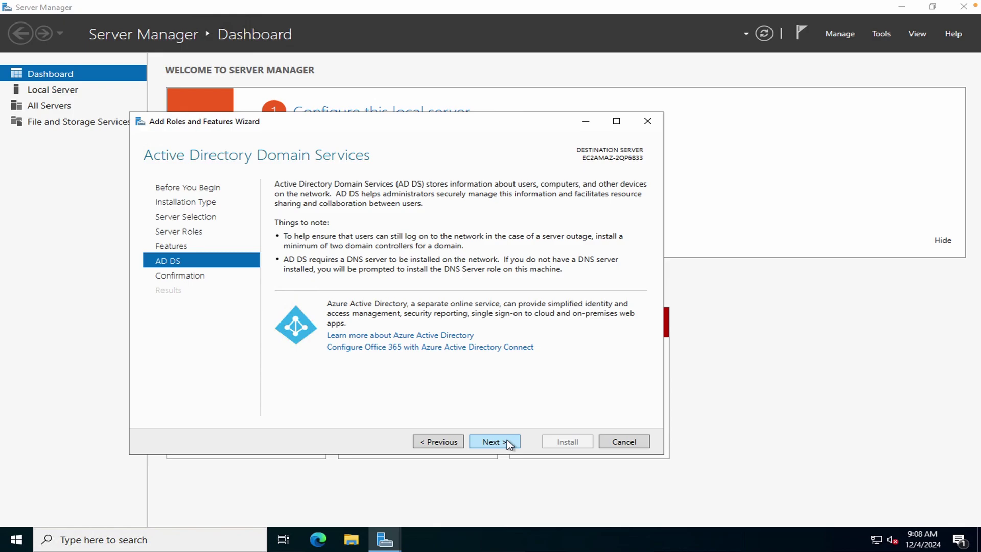
pyautogui.click(506, 439)
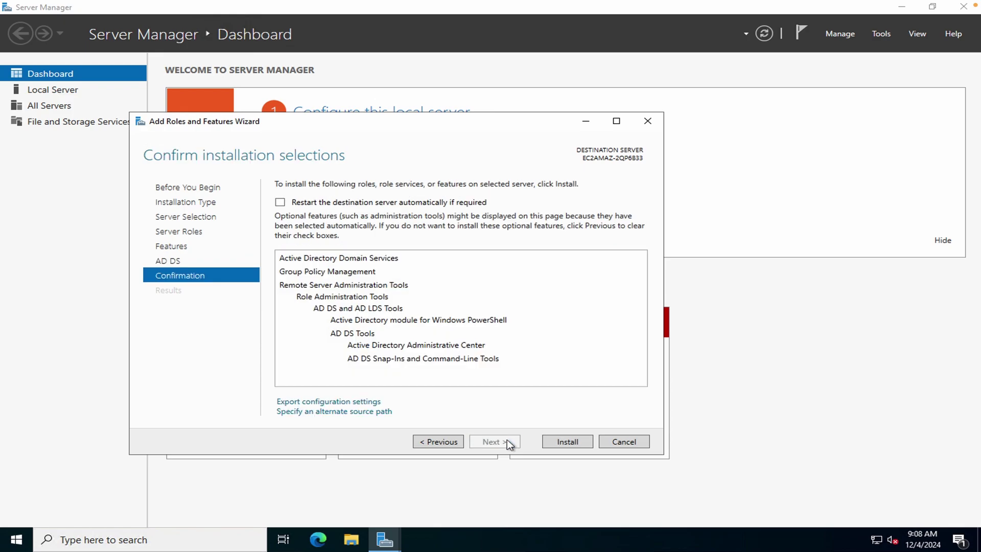
pyautogui.click(562, 443)
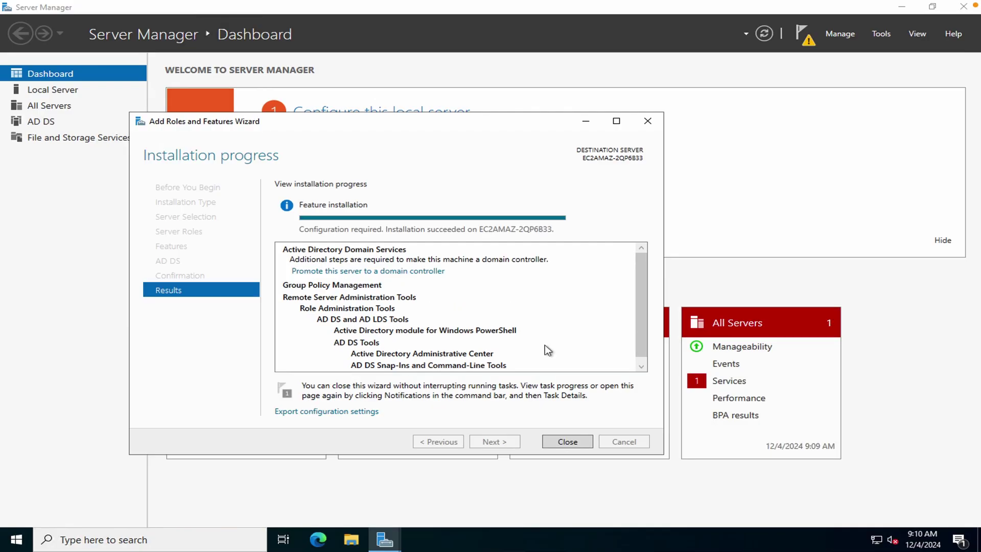
# Step: Close the installer and start domain controller promotion from the notifications
pyautogui.click(570, 442)
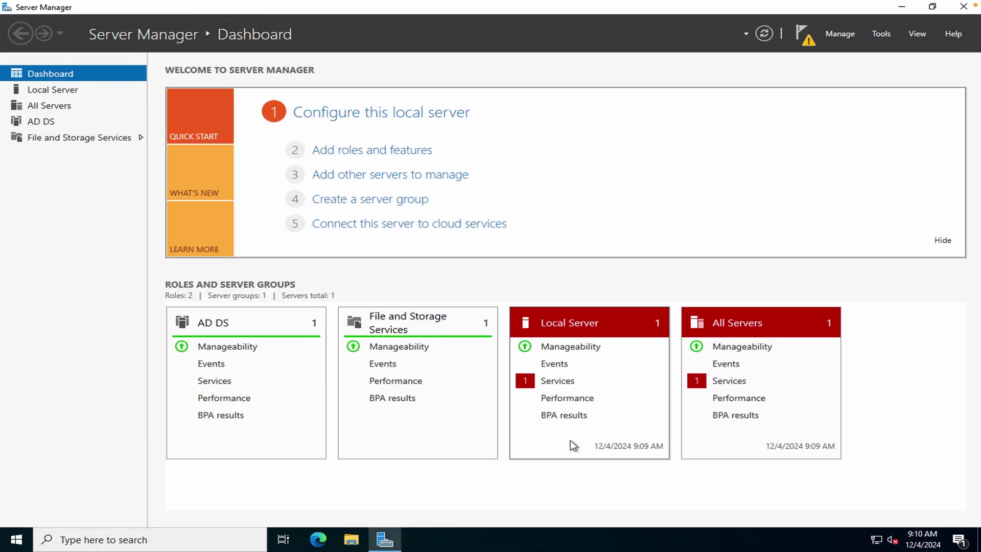
pyautogui.click(804, 35)
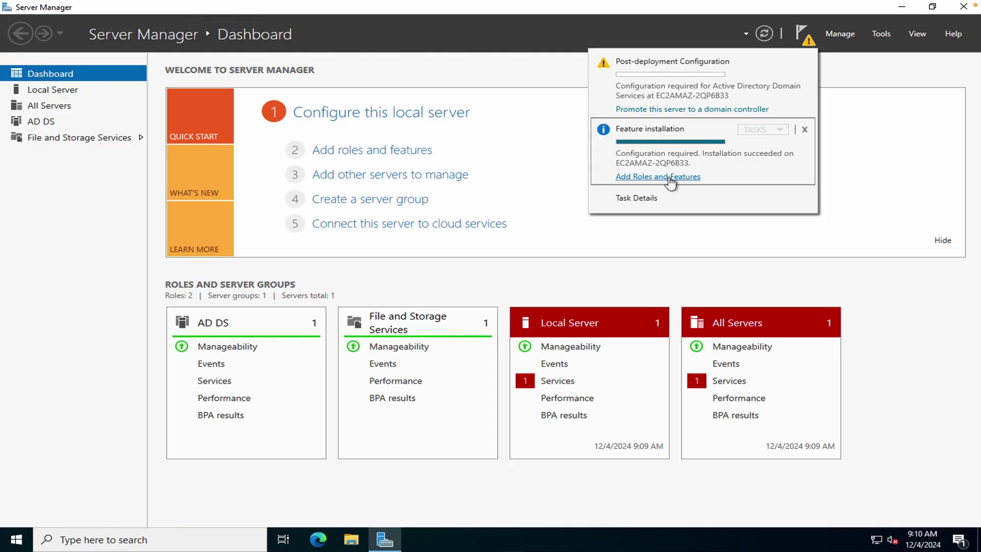
pyautogui.click(693, 110)
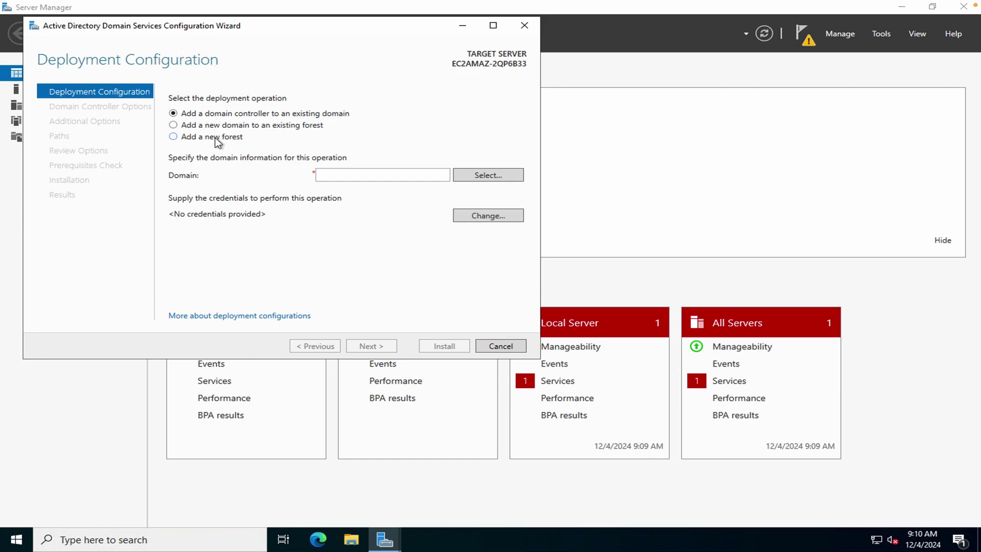
# Step: Choose to add a new forest with root domain coinsprinter.com
pyautogui.click(216, 138)
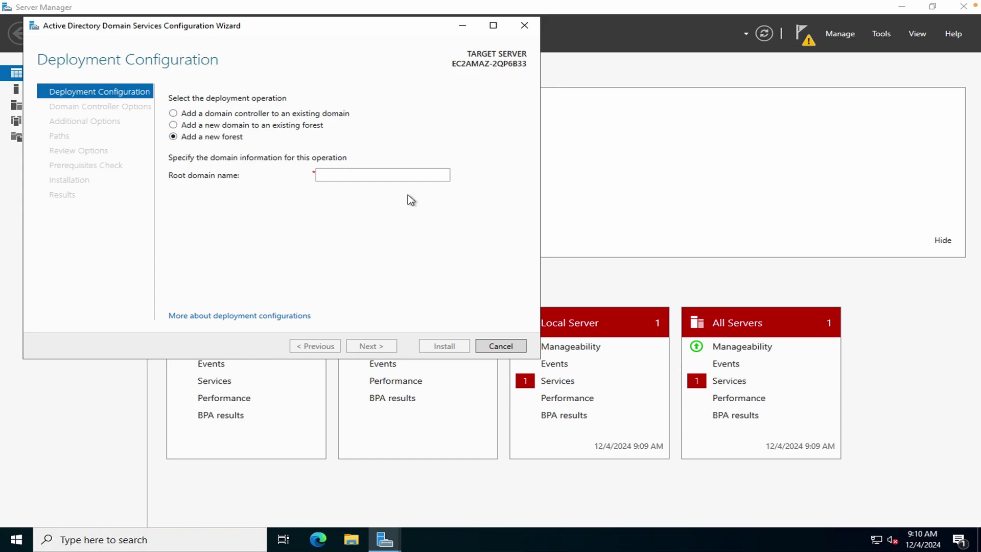
pyautogui.click(378, 174)
pyautogui.write('co')
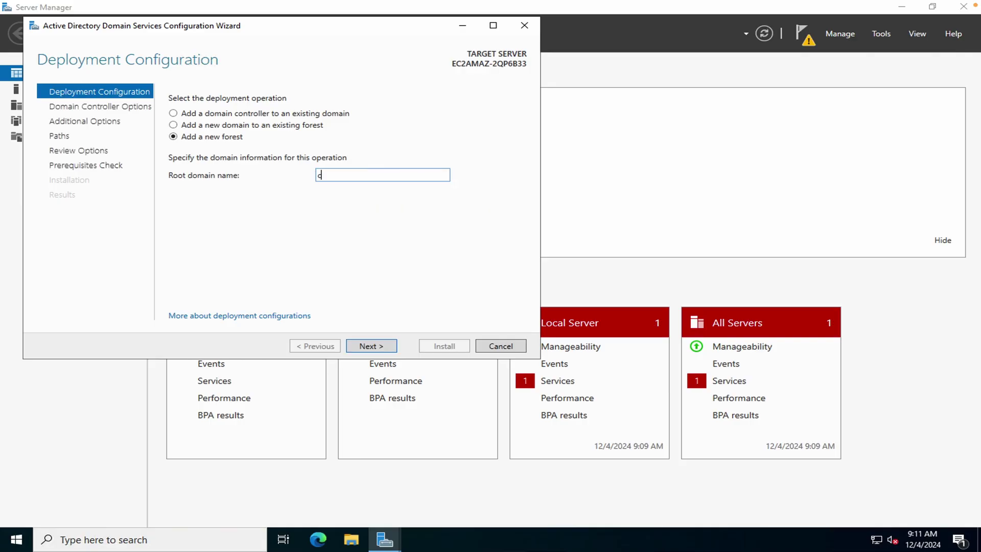
pyautogui.write('insptin')
pyautogui.press('BackSpace')
pyautogui.press('BackSpace')
pyautogui.press('BackSpace')
pyautogui.write('rinter.com')
pyautogui.click(384, 347)
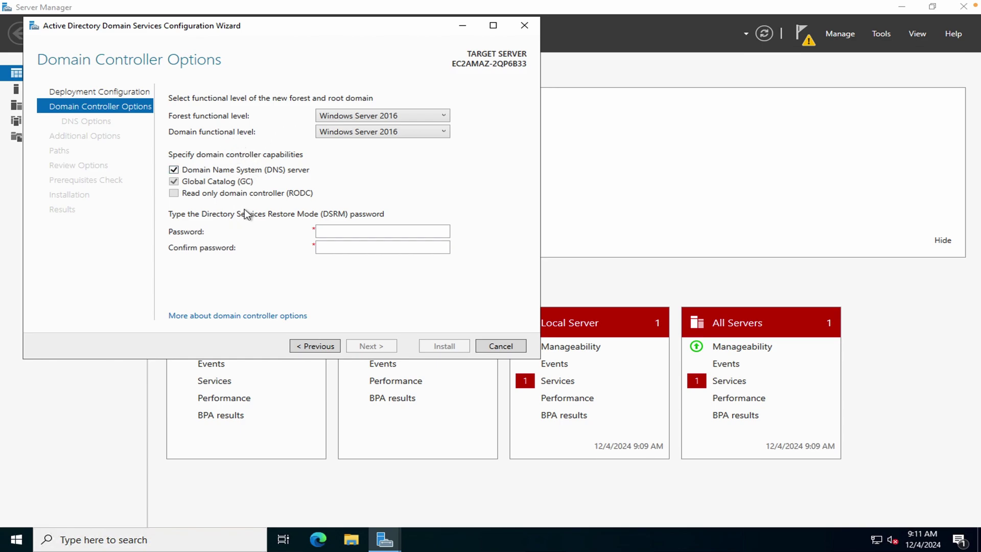
pyautogui.click(339, 228)
pyautogui.press('Tab')
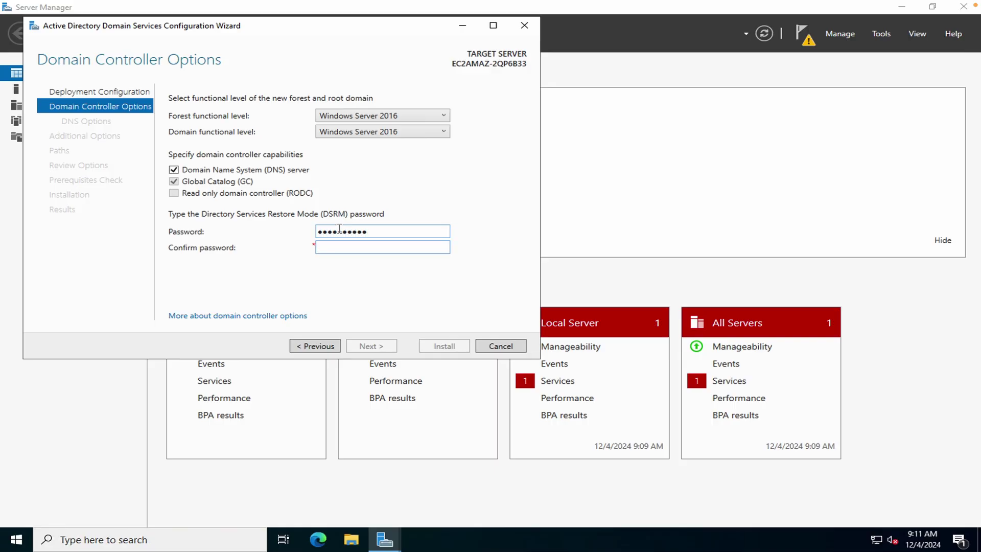
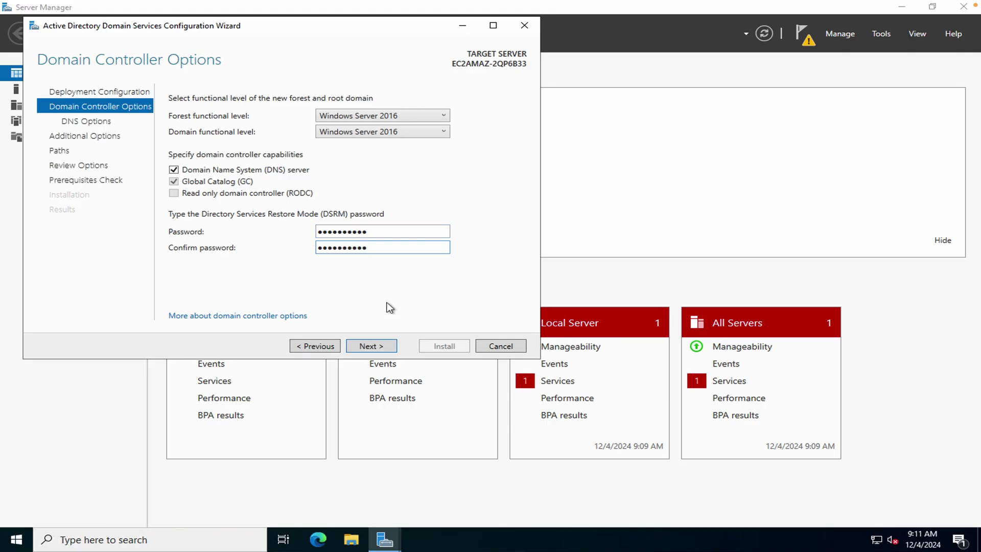
pyautogui.click(377, 347)
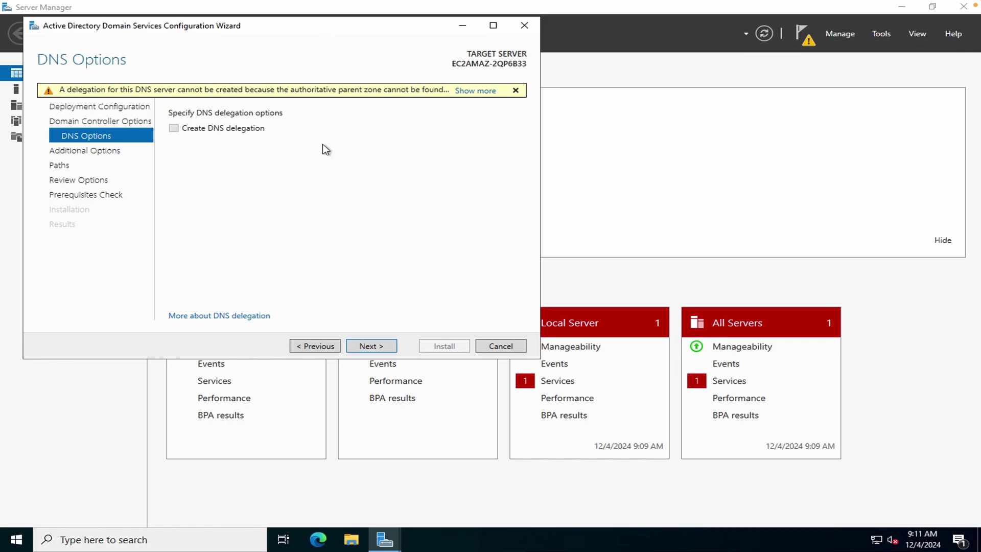
# Step: Skip DNS delegation and keep the COINSPRINTER NetBIOS name
pyautogui.click(373, 346)
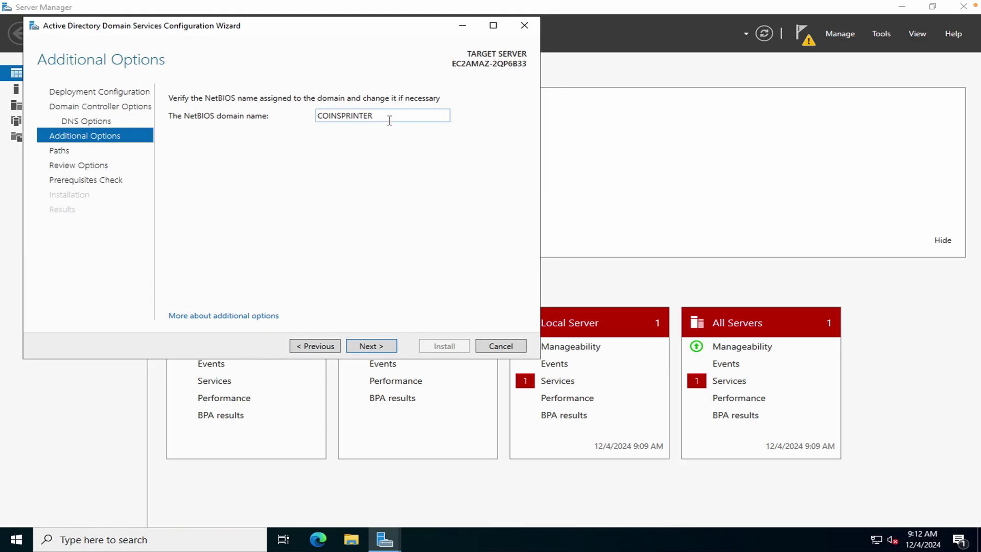
pyautogui.click(374, 345)
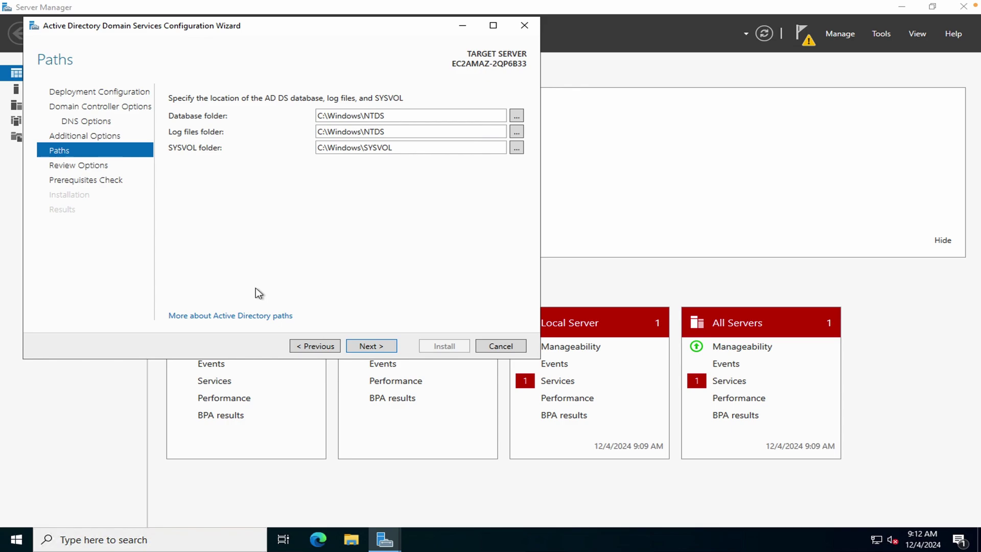
# Step: Keep the default Paths folders and look through the Review Options summary
pyautogui.click(381, 343)
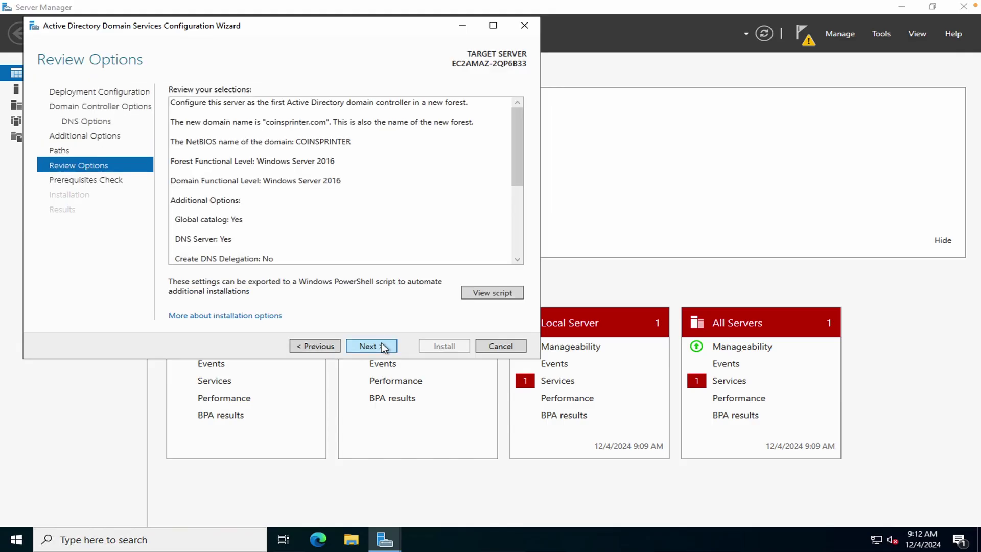
pyautogui.scroll(-1, 386, 212)
pyautogui.scroll(-2, 385, 210)
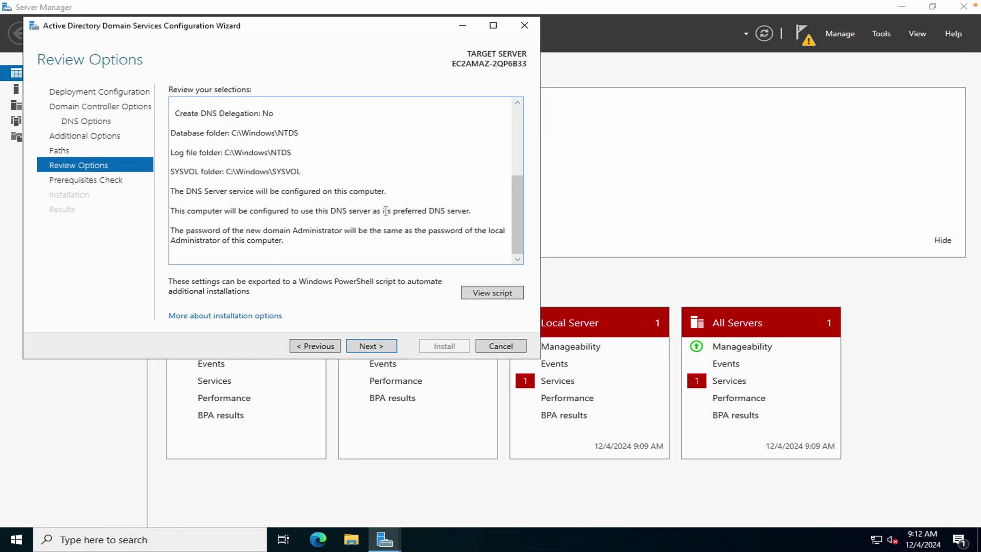
pyautogui.scroll(3, 385, 211)
pyautogui.scroll(-3, 386, 210)
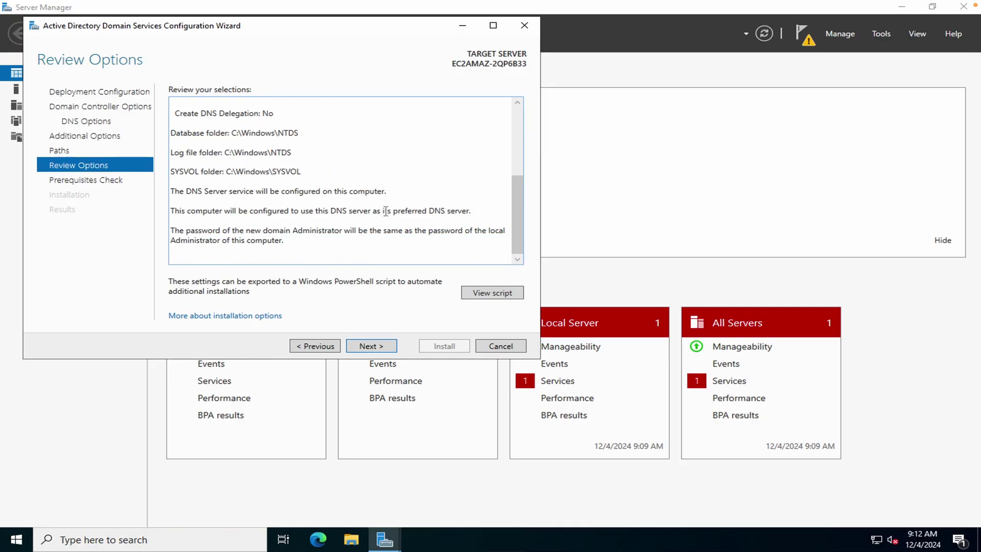
# Step: Run the prerequisites check and dismiss the Storage Sense notification
pyautogui.click(379, 348)
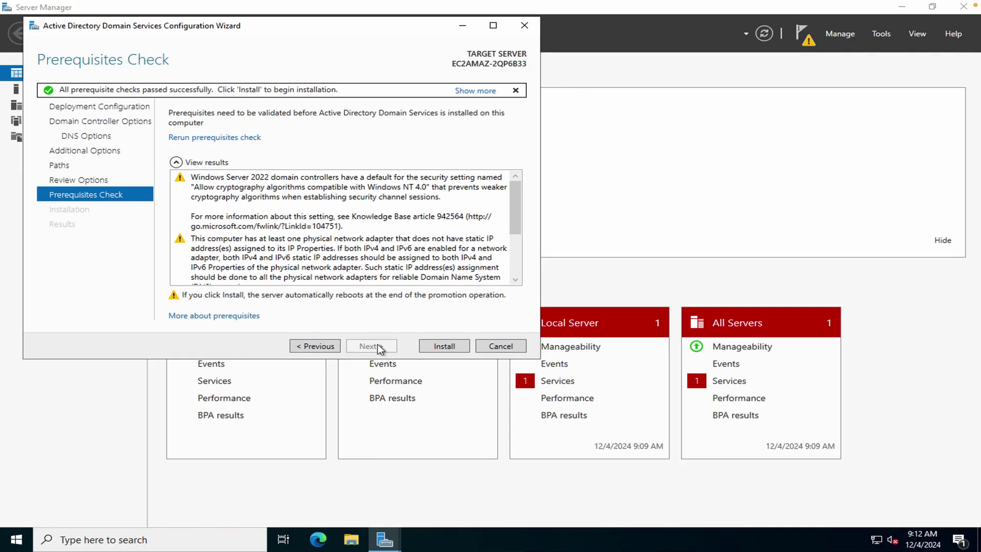
pyautogui.scroll(-3, 393, 235)
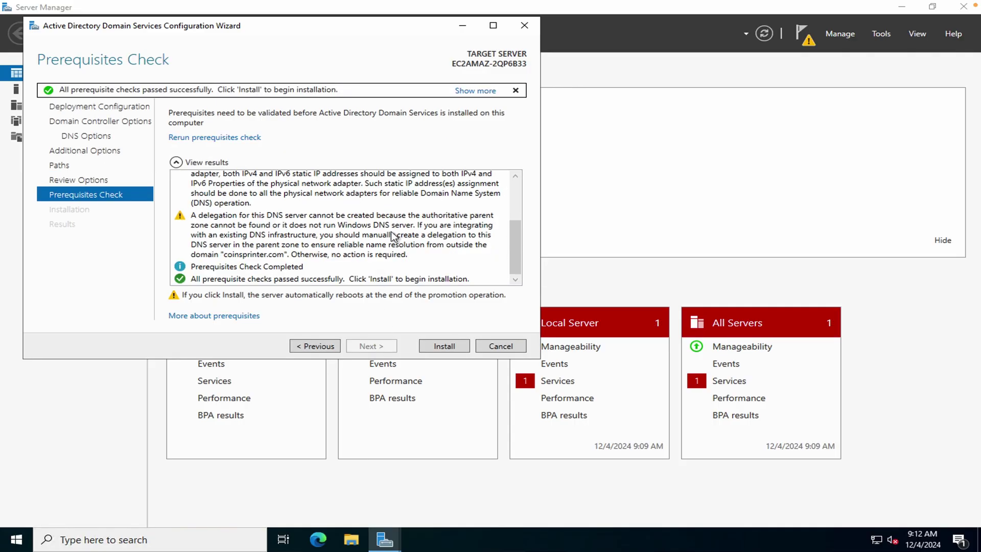
pyautogui.scroll(3, 393, 236)
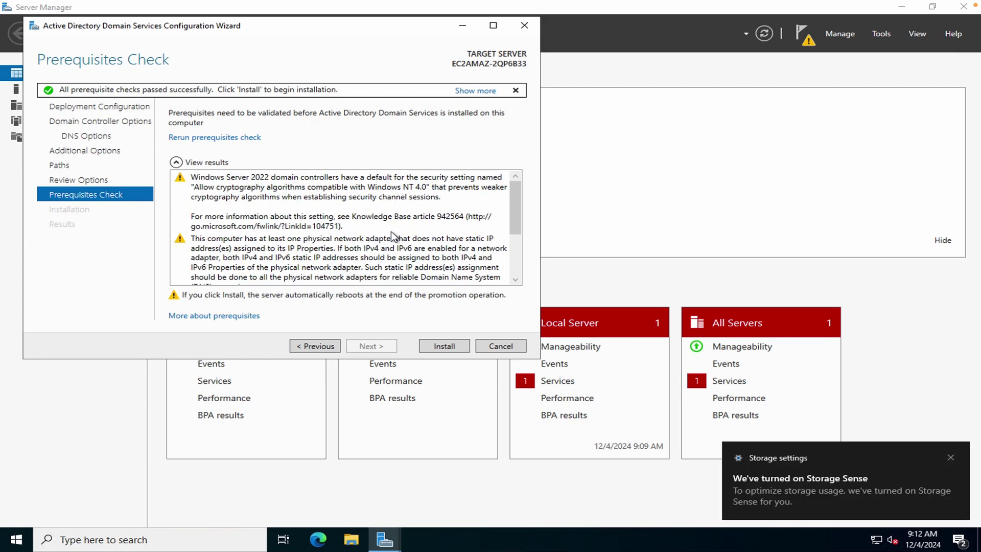
pyautogui.click(953, 455)
# Step: Install the domain controller, then dismiss the sign-out and session-disconnected messages after the restart
pyautogui.click(444, 346)
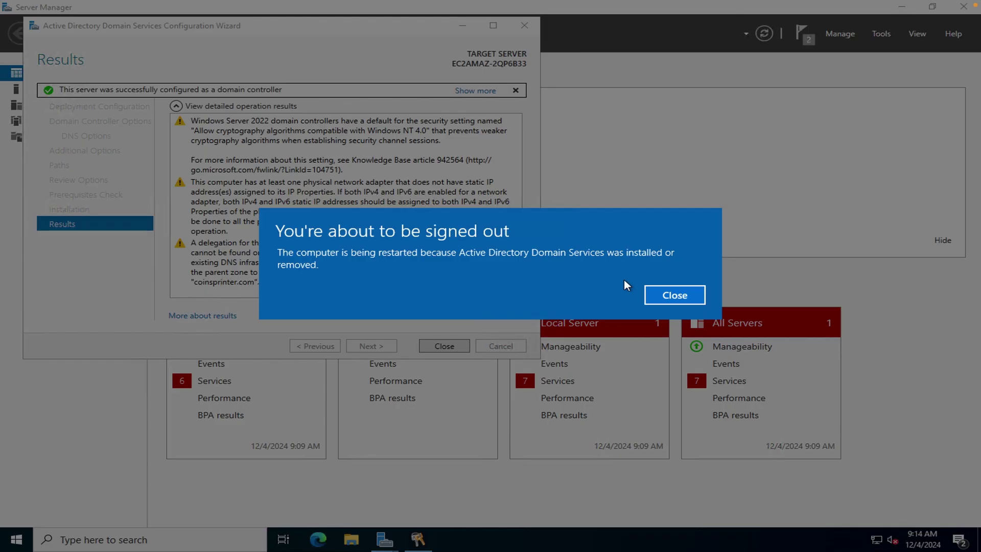
pyautogui.click(680, 296)
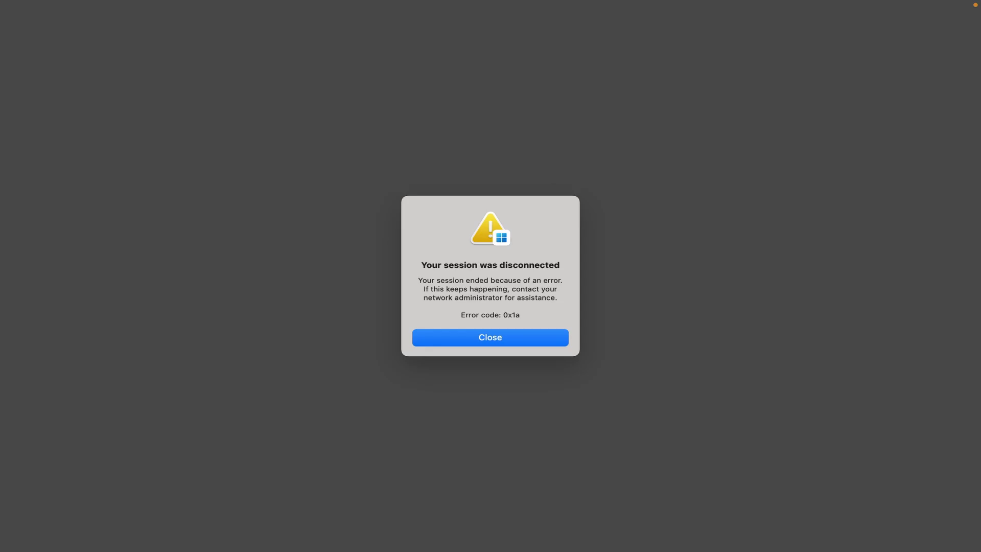
pyautogui.click(500, 339)
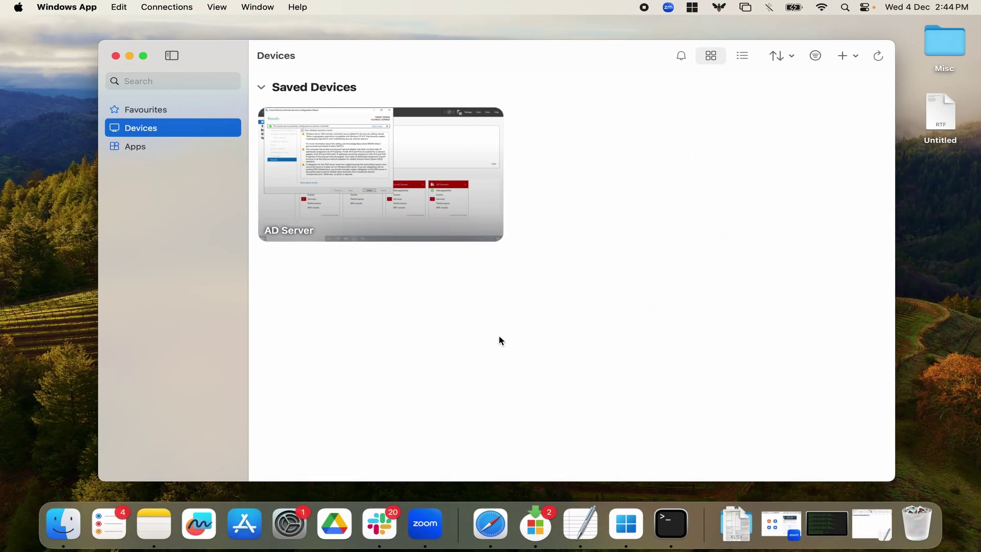
pyautogui.press('super+Tab')
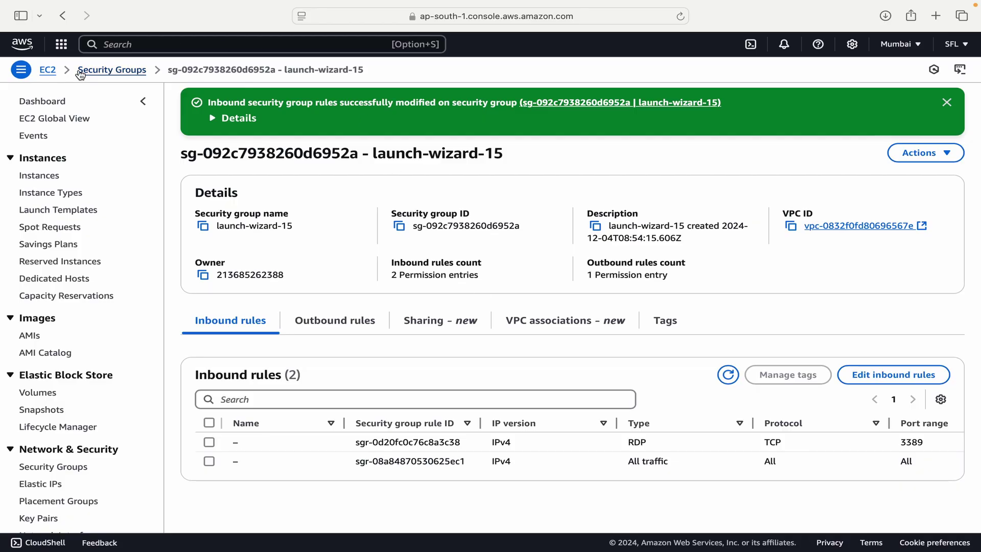
# Step: Open the launch-wizard-16 security group of the User System instance
pyautogui.click(47, 70)
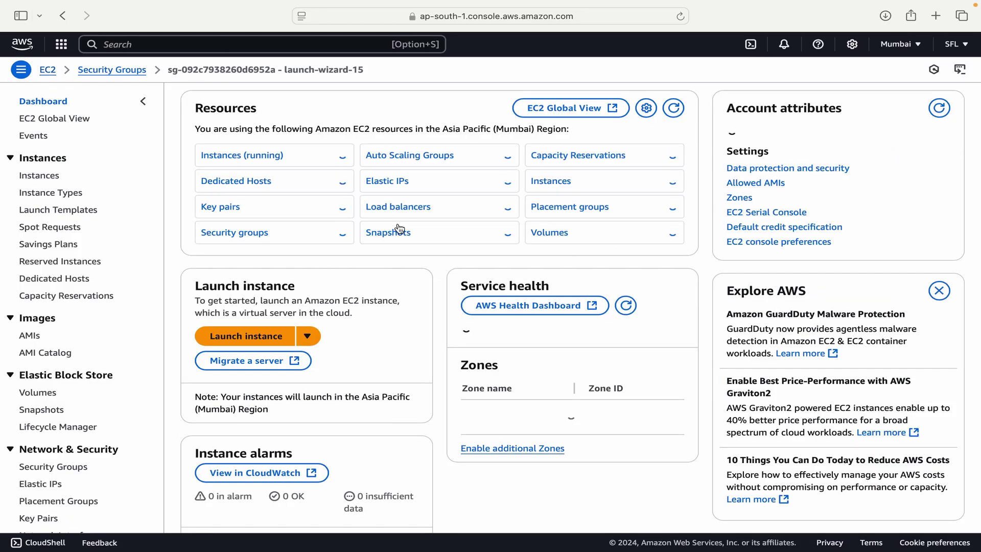
pyautogui.click(264, 155)
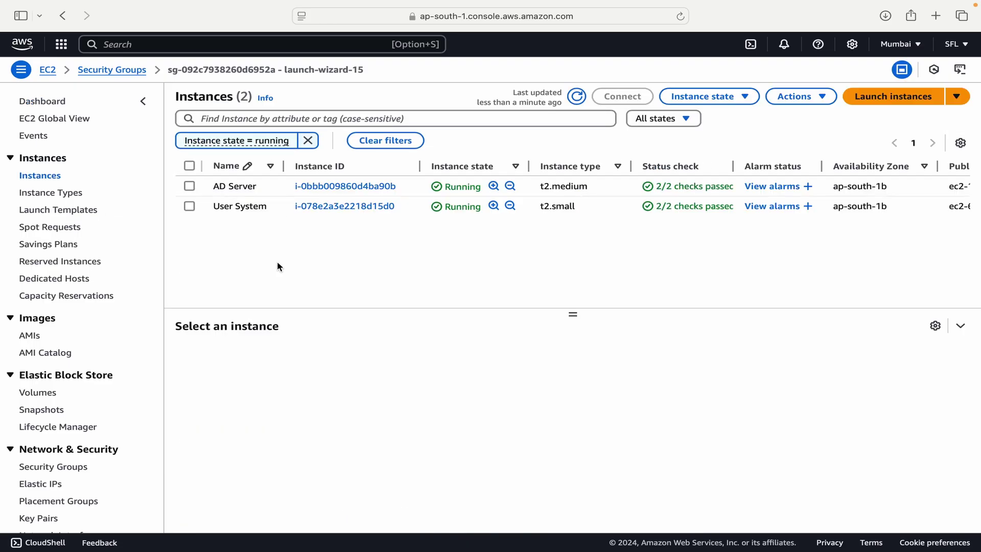
pyautogui.moveTo(237, 207)
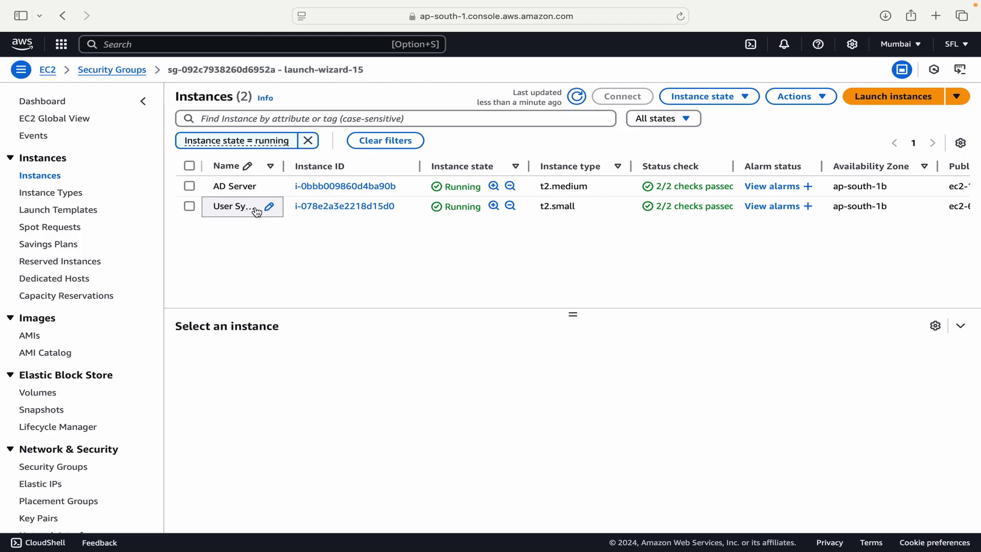
pyautogui.click(189, 207)
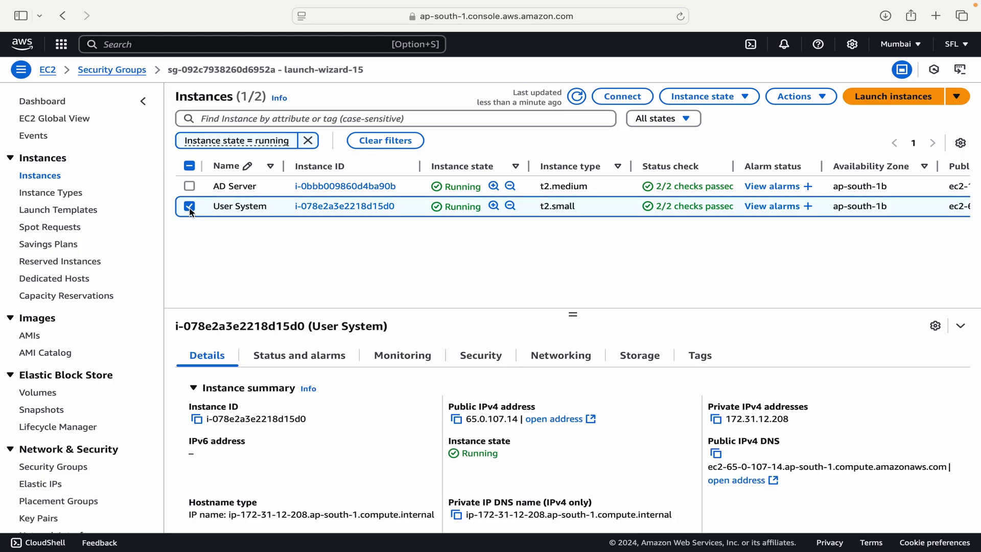
pyautogui.click(488, 357)
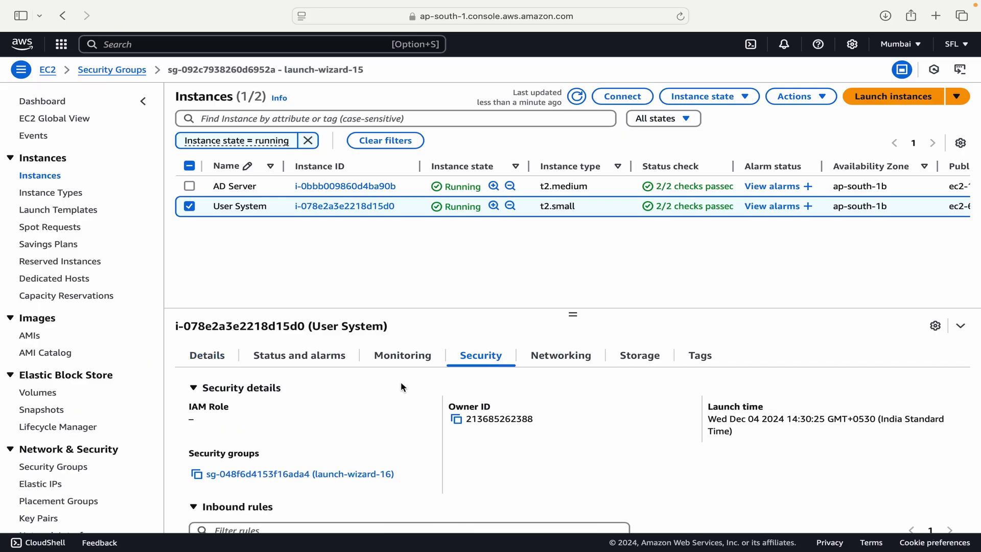
pyautogui.click(302, 475)
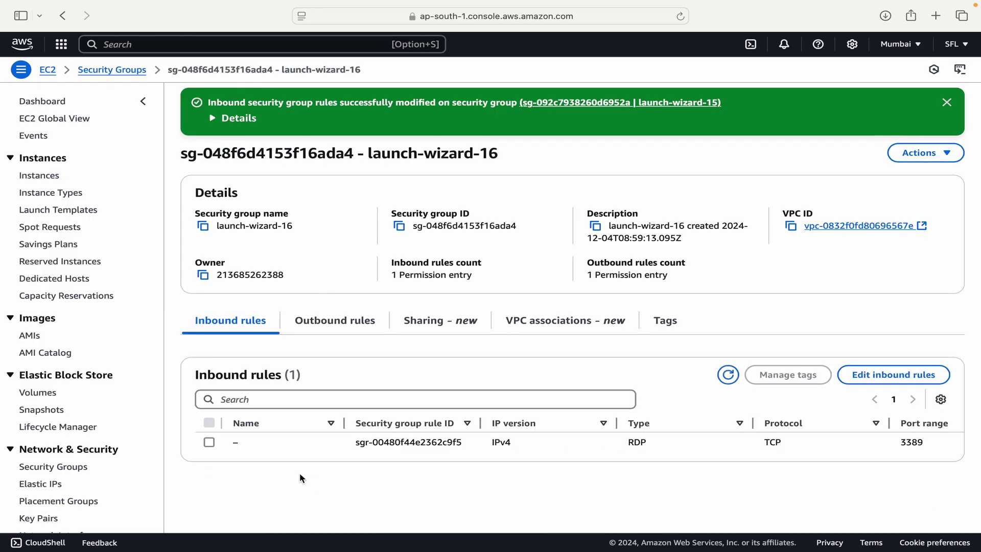
# Step: Add and save an inbound All traffic rule with source 172.31.0.0/20
pyautogui.click(868, 380)
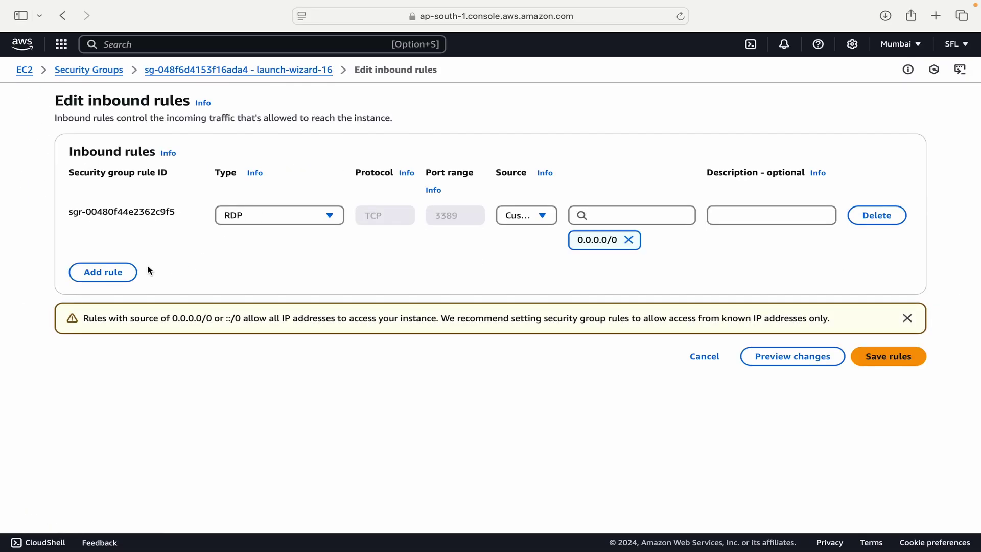
pyautogui.click(104, 272)
pyautogui.click(270, 269)
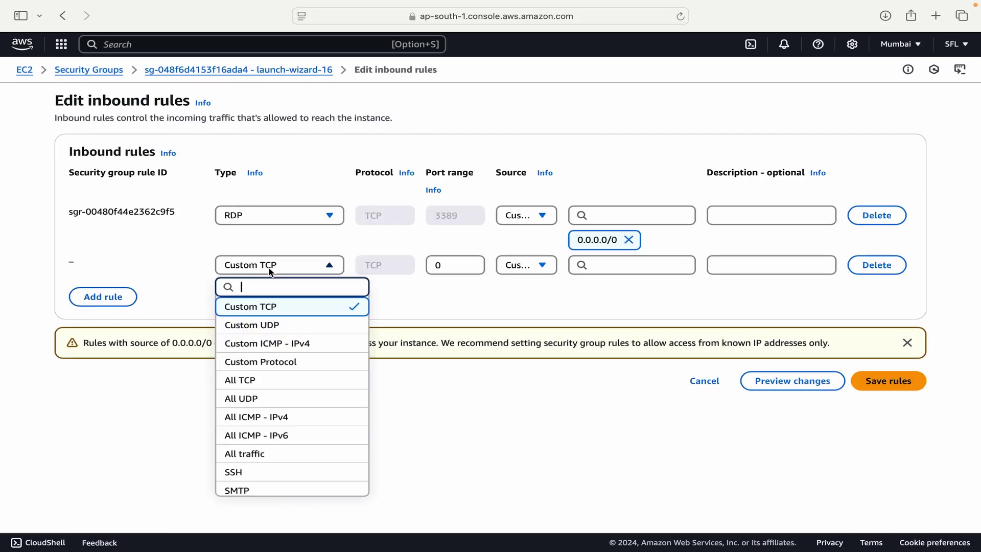
pyautogui.click(280, 456)
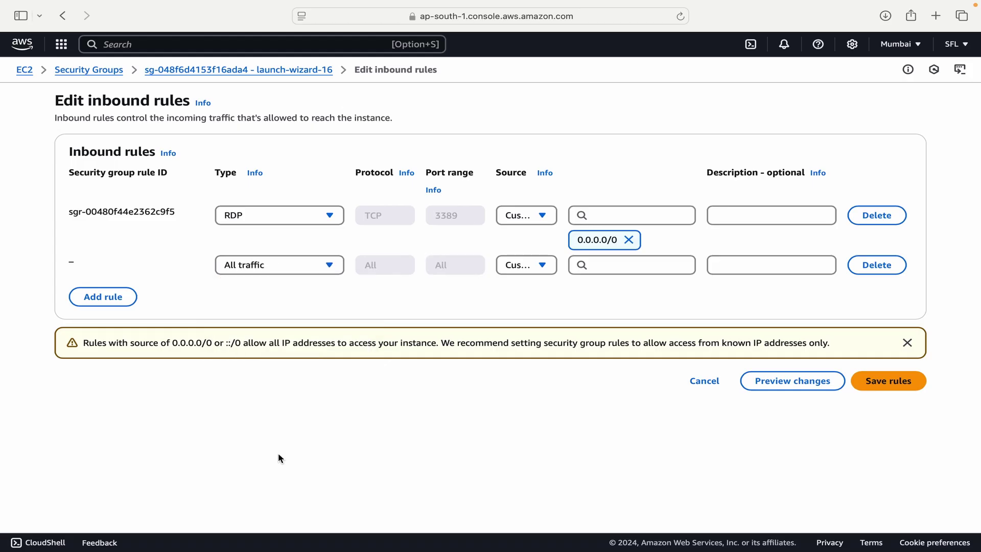
pyautogui.click(621, 266)
pyautogui.write('172.')
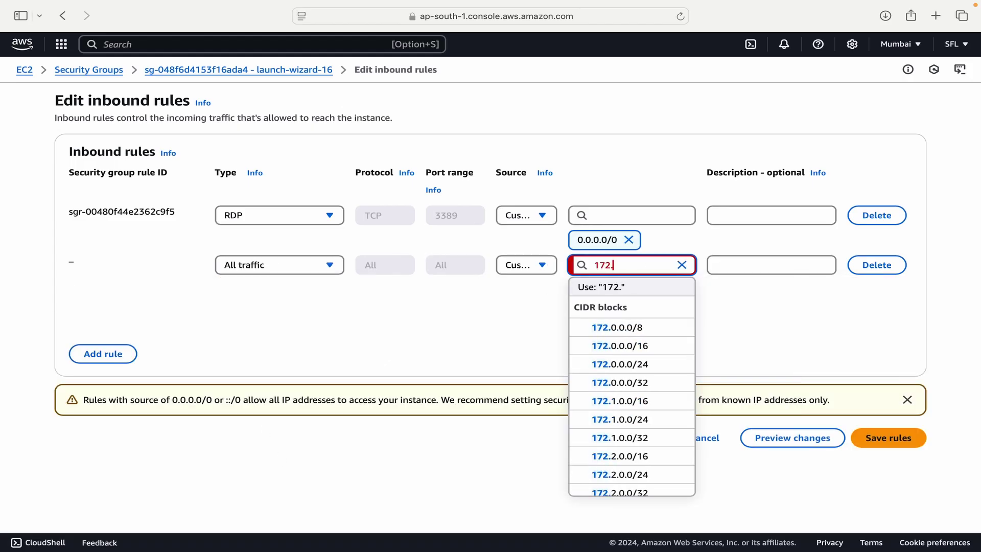
pyautogui.write('31.')
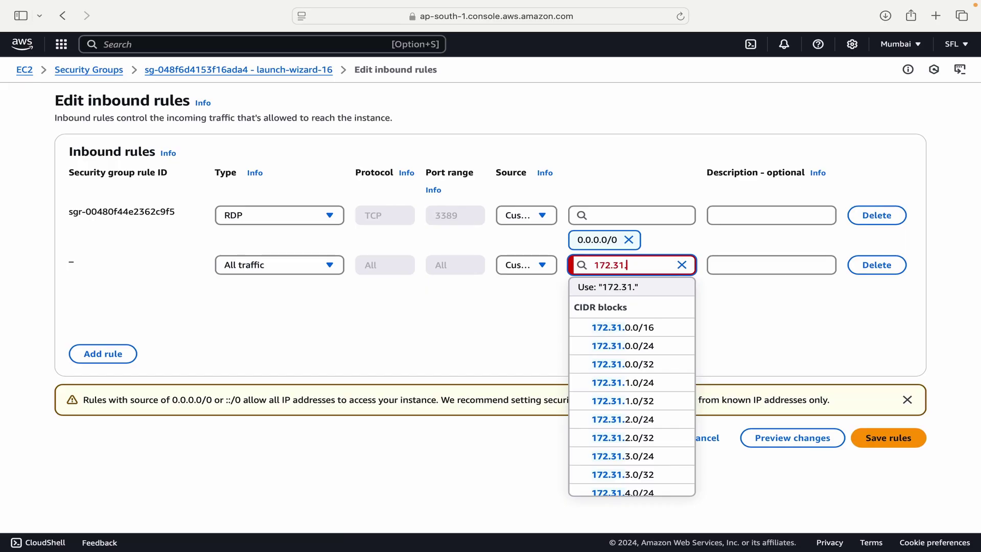
pyautogui.write('0.0')
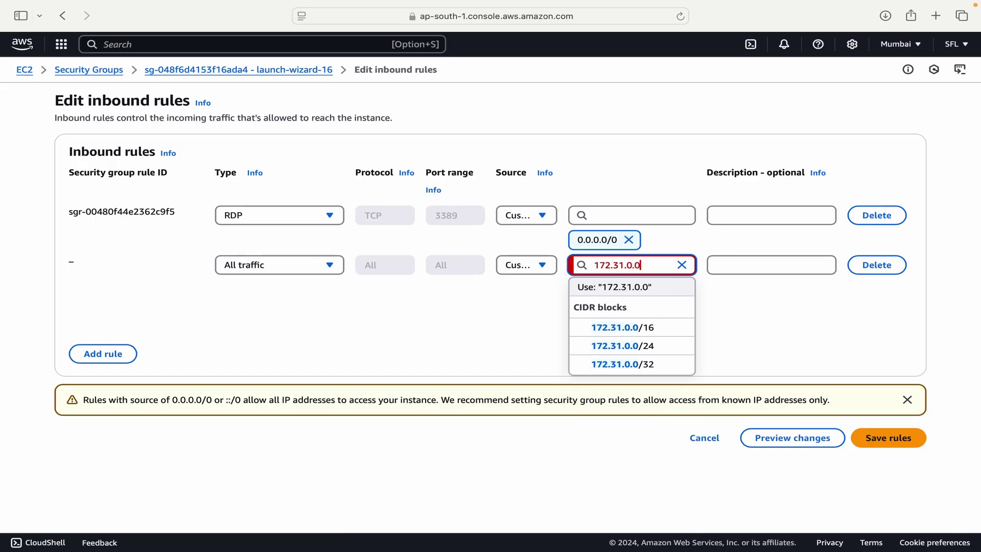
pyautogui.write('/20')
pyautogui.click(648, 286)
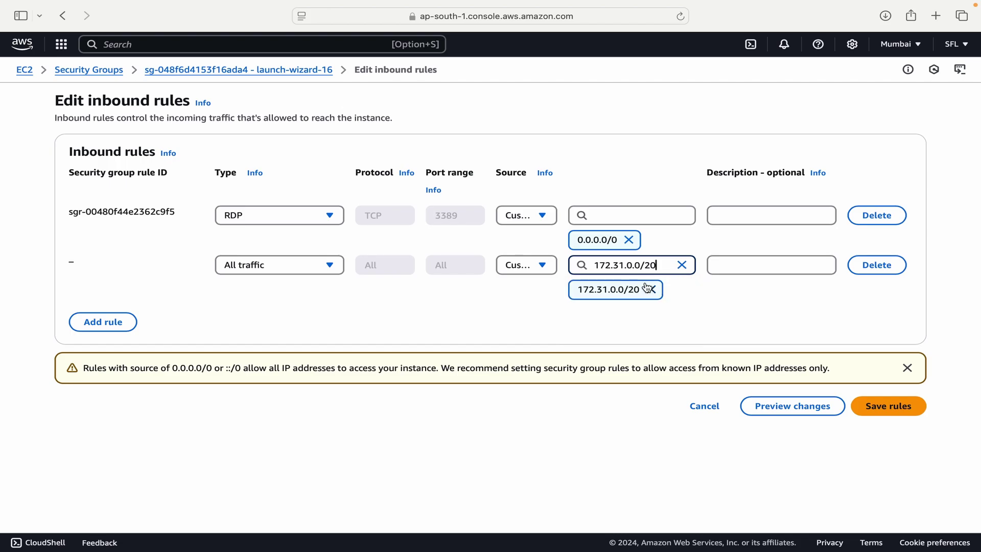
pyautogui.click(886, 406)
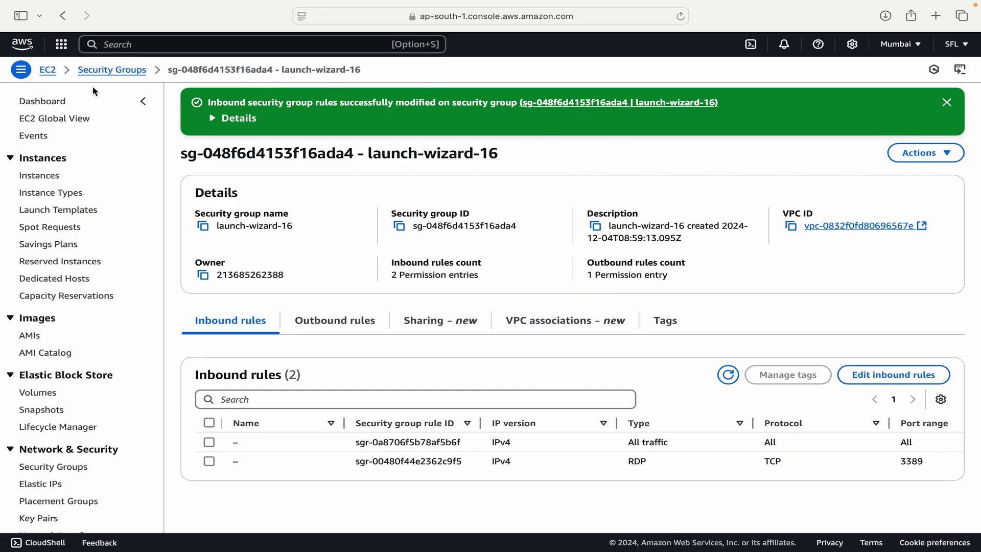
# Step: Reconnect to AD Server as Administrator with the pasted password, accepting the certificate warning
pyautogui.press('super+Tab')
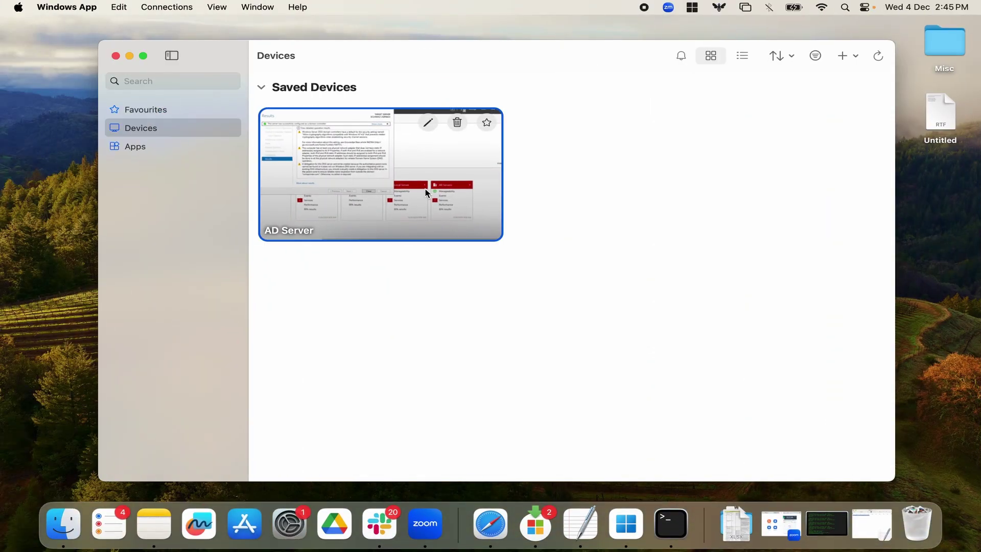
pyautogui.doubleClick(427, 193)
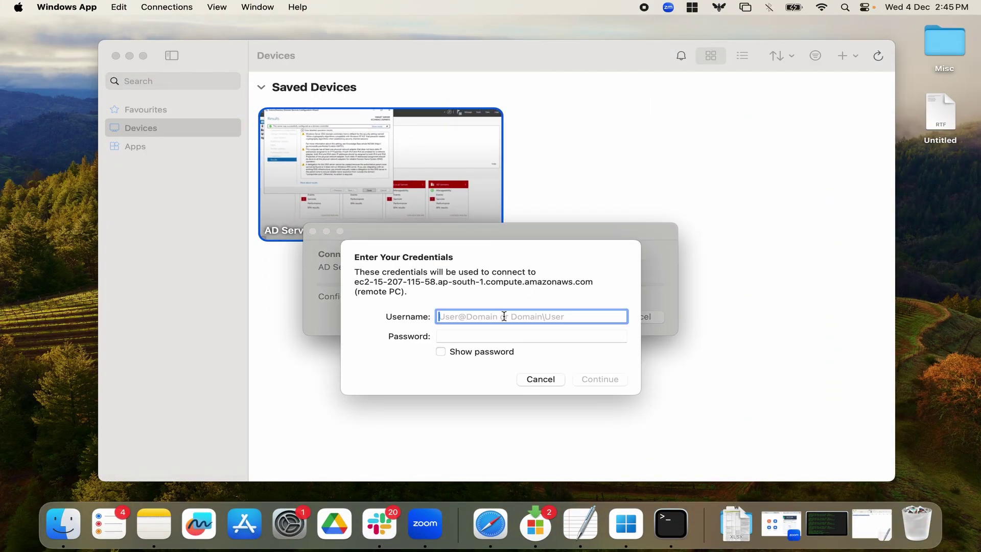
pyautogui.write('A')
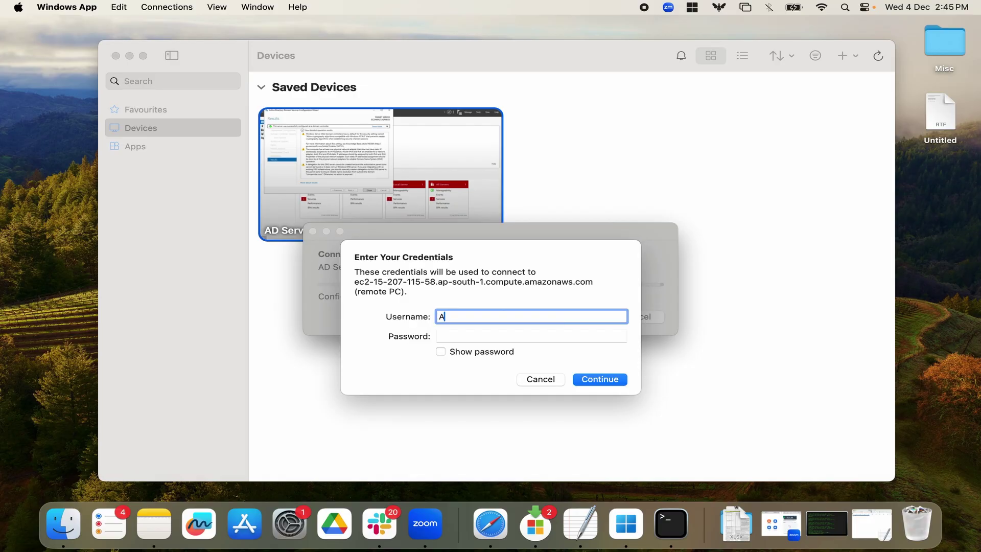
pyautogui.write('dministrator')
pyautogui.press('Tab')
pyautogui.press('super+v')
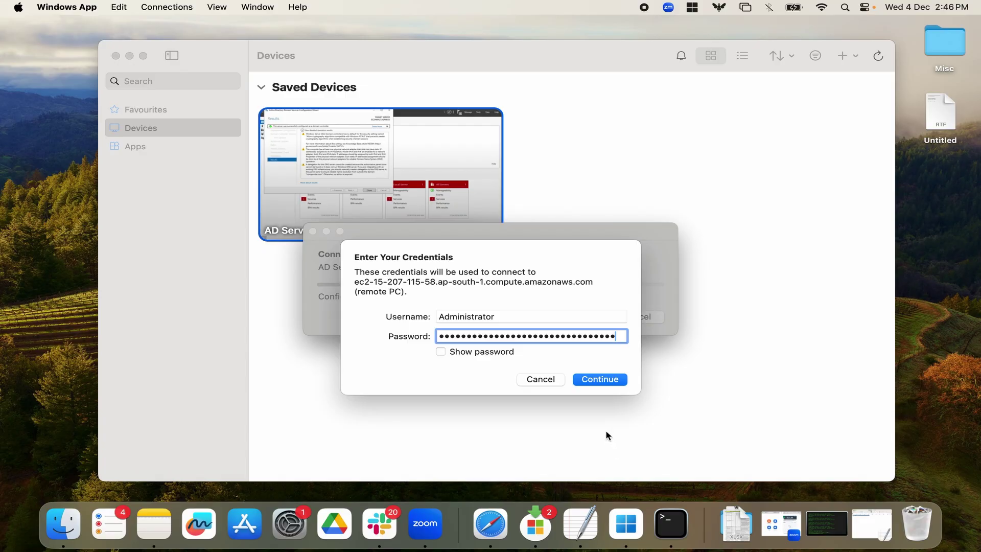
pyautogui.click(606, 380)
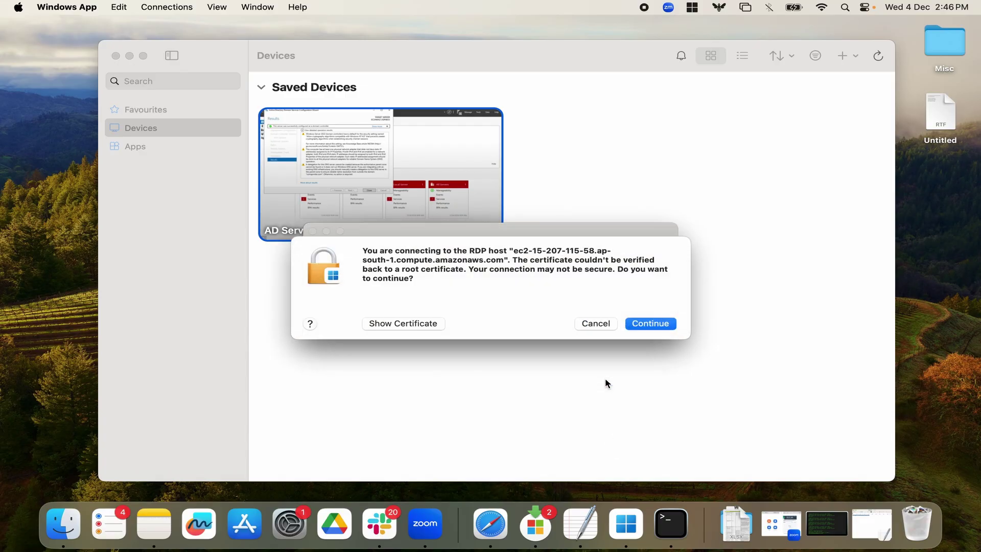
pyautogui.click(641, 326)
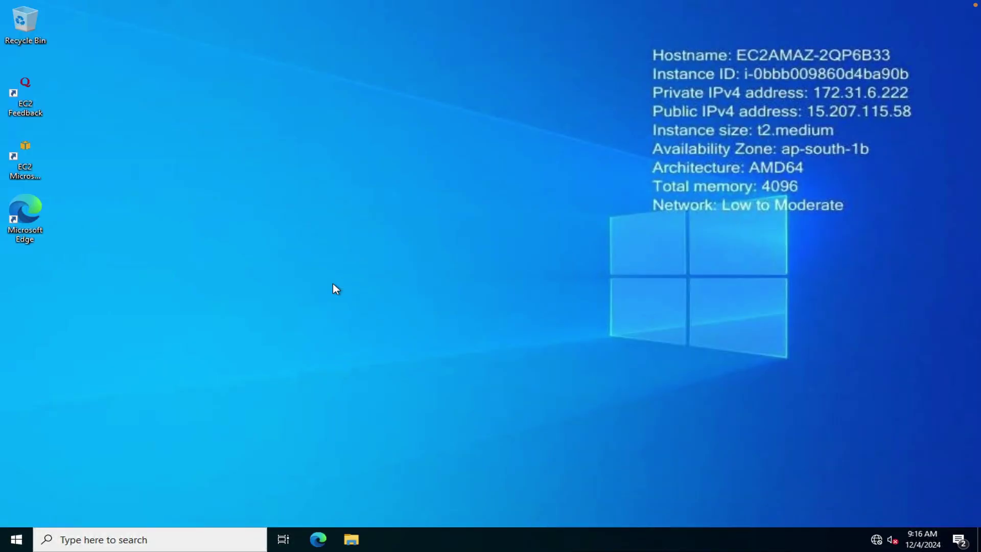
# Step: Launch PowerShell and run Get-Service adws,kdc,netlogon,dns to check the directory services
pyautogui.click(226, 538)
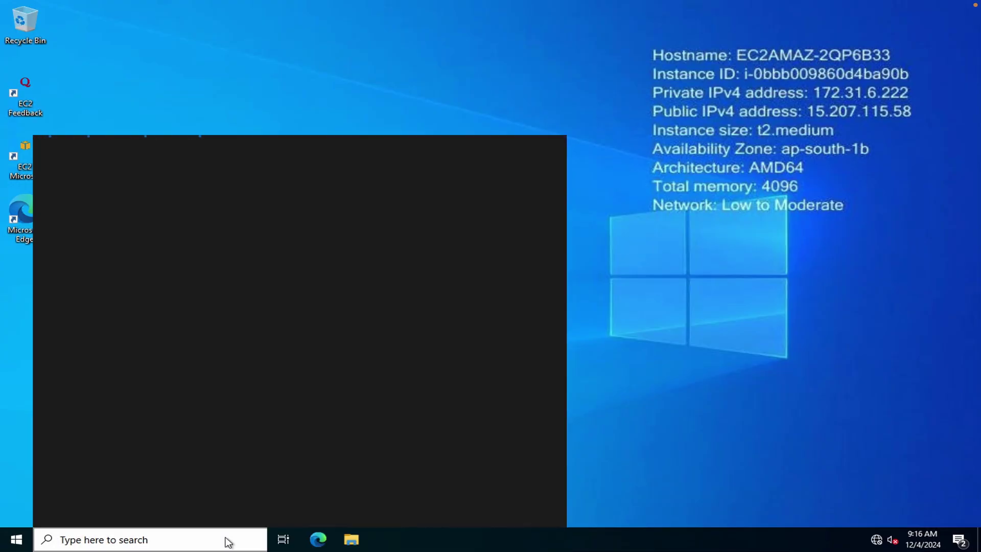
pyautogui.write('power')
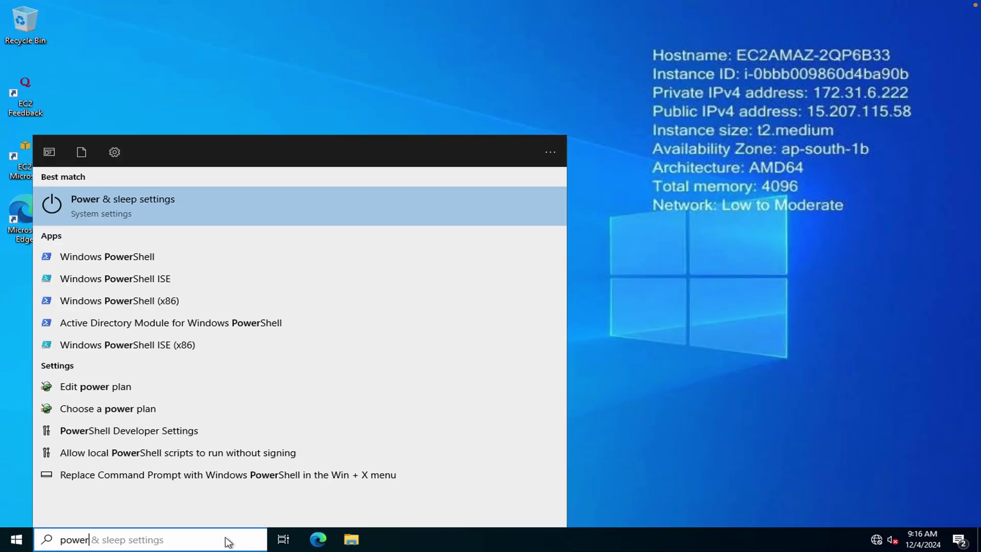
pyautogui.write('shell')
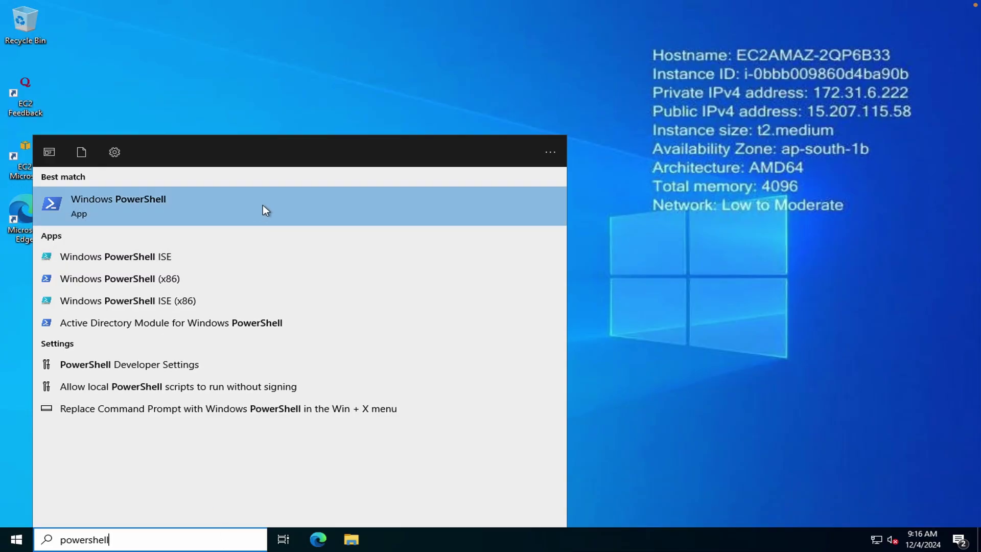
pyautogui.click(264, 206)
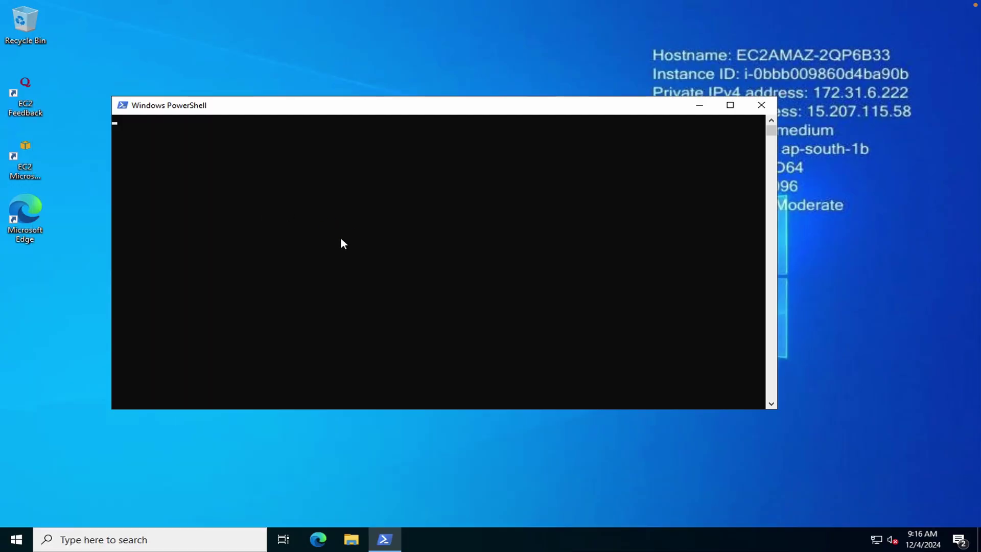
pyautogui.click(348, 270)
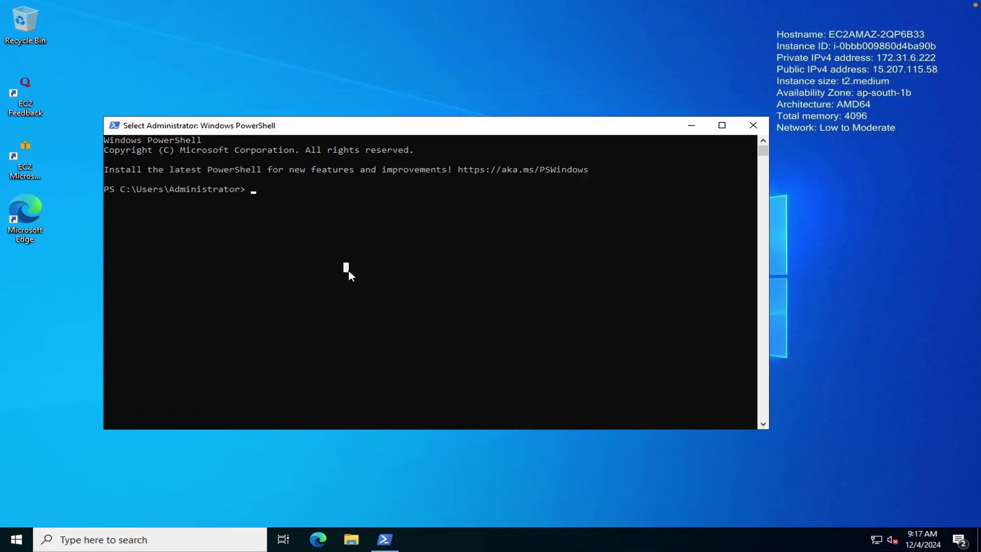
pyautogui.write('Get-Service ')
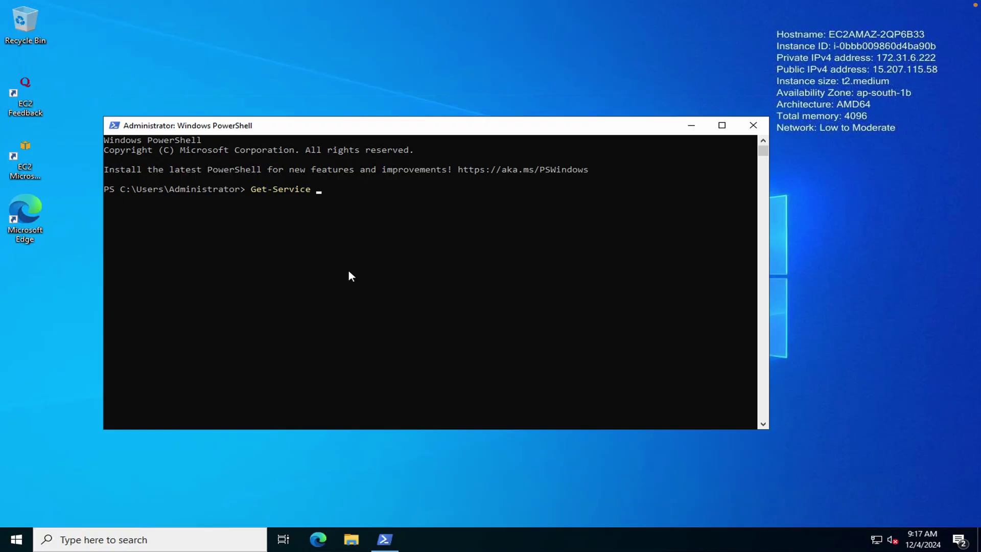
pyautogui.write('ad')
pyautogui.write('ws,kdc')
pyautogui.write(',netlogonn')
pyautogui.press('BackSpace')
pyautogui.press('BackSpace')
pyautogui.write('n')
pyautogui.write(',dns')
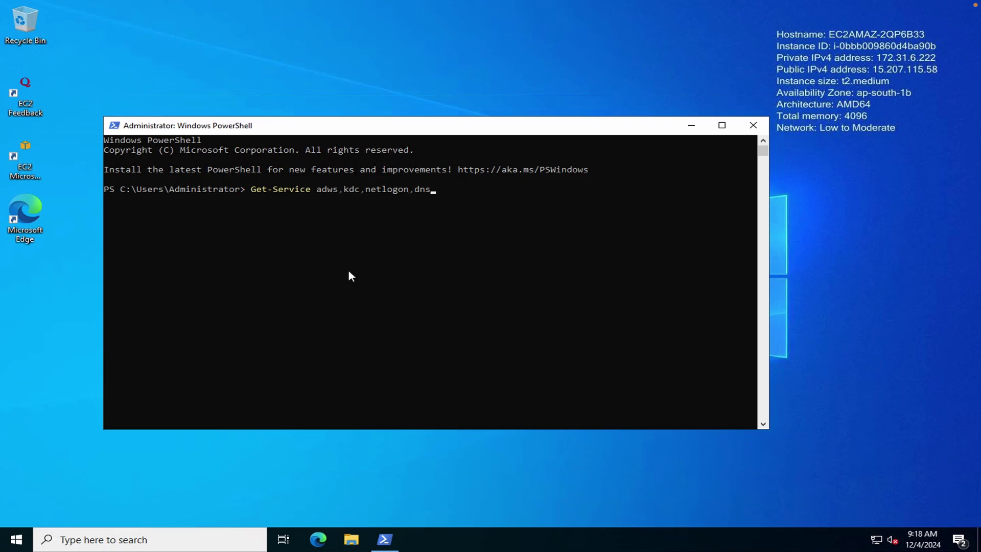
pyautogui.press('Return')
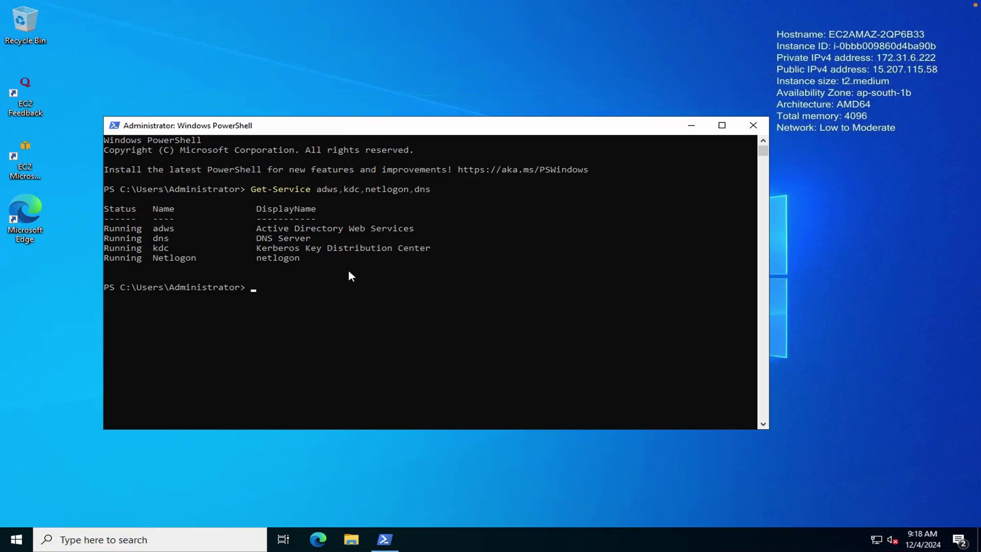
# Step: Run Get-ADDomainController and scroll through its output
pyautogui.write('GetA')
pyautogui.press('BackSpace')
pyautogui.write('-ADDomain')
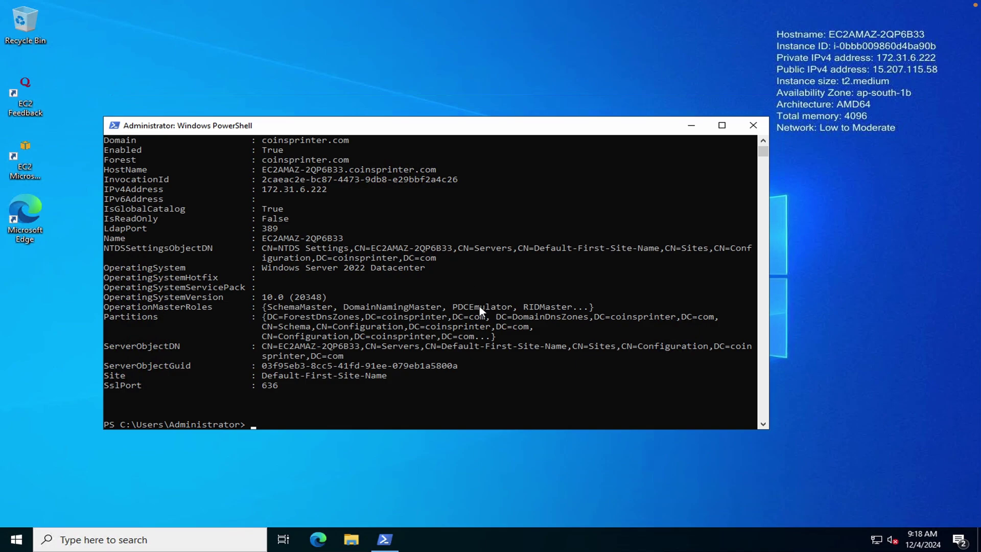
pyautogui.scroll(1, 479, 305)
pyautogui.scroll(1, 479, 306)
pyautogui.scroll(1, 479, 306)
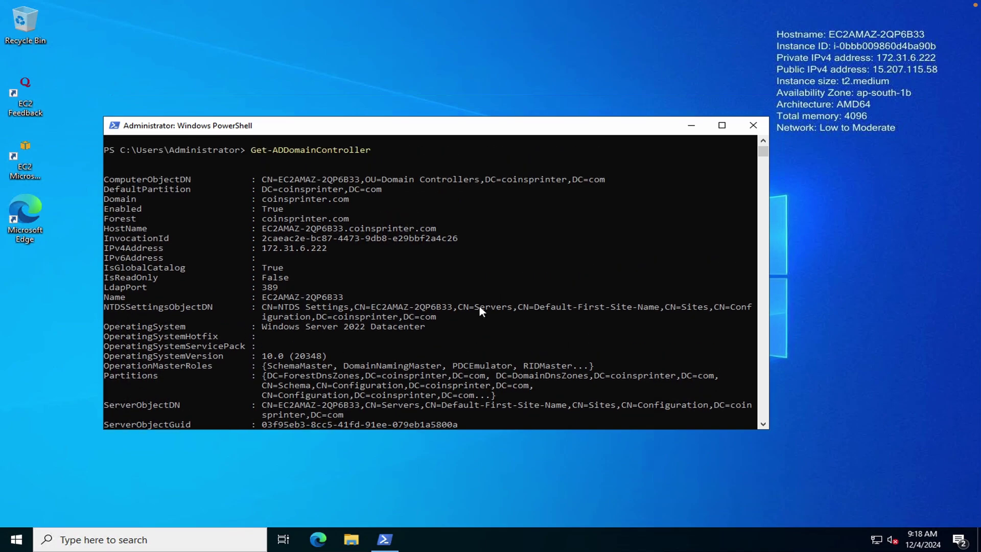
pyautogui.scroll(-1, 479, 305)
pyautogui.scroll(-1, 480, 305)
pyautogui.scroll(-1, 479, 305)
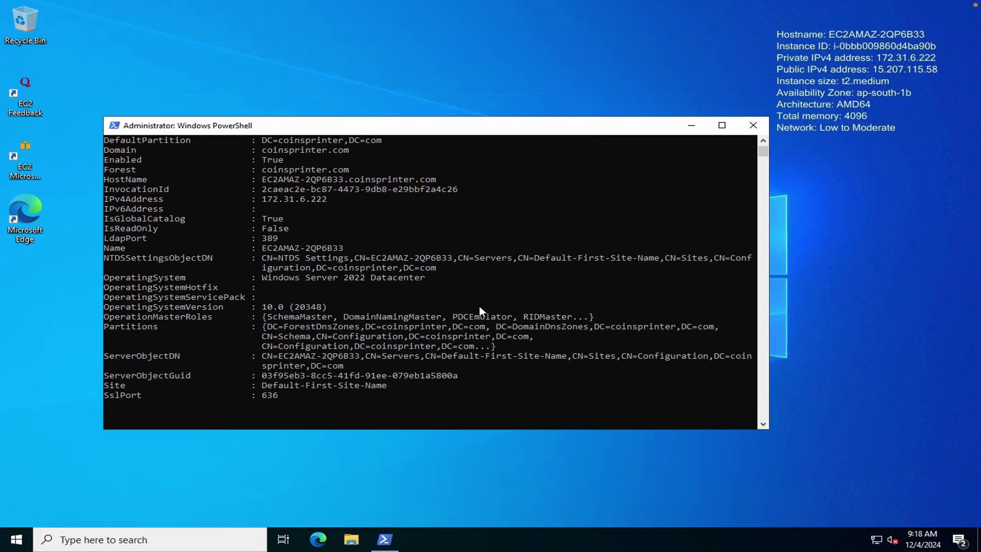
# Step: Launch Active Directory Users and Computers and start a new user in coinsprinter.com's Users container
pyautogui.click(179, 542)
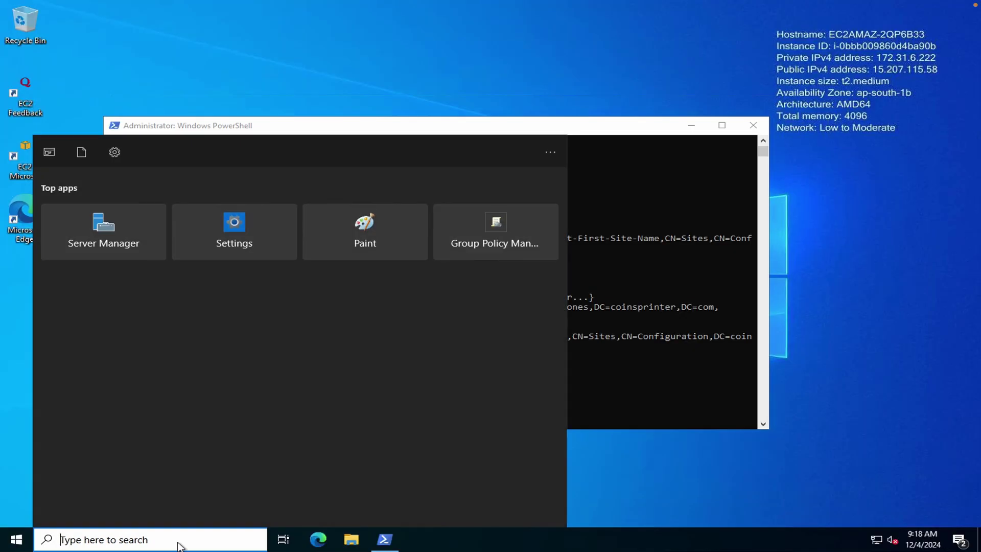
pyautogui.write('user')
pyautogui.click(220, 258)
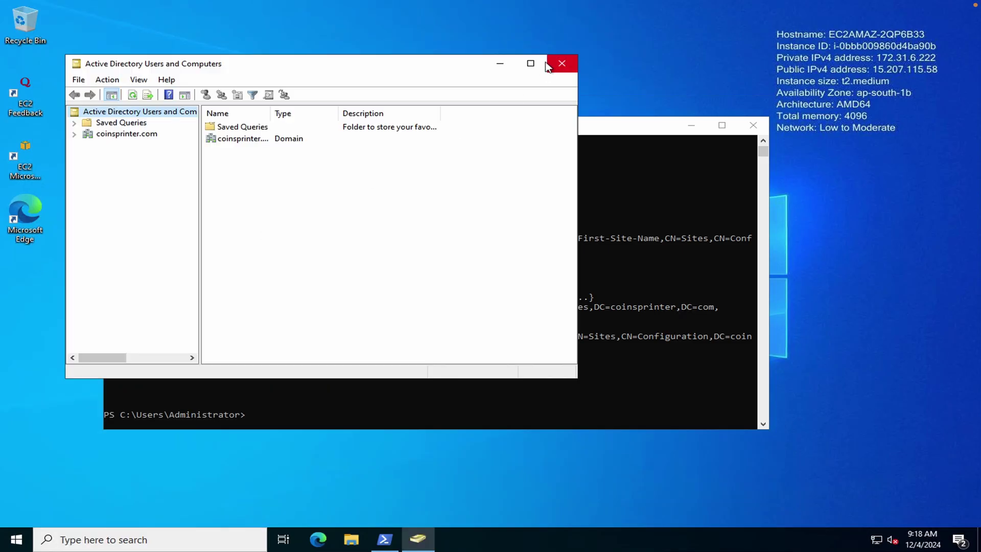
pyautogui.click(531, 63)
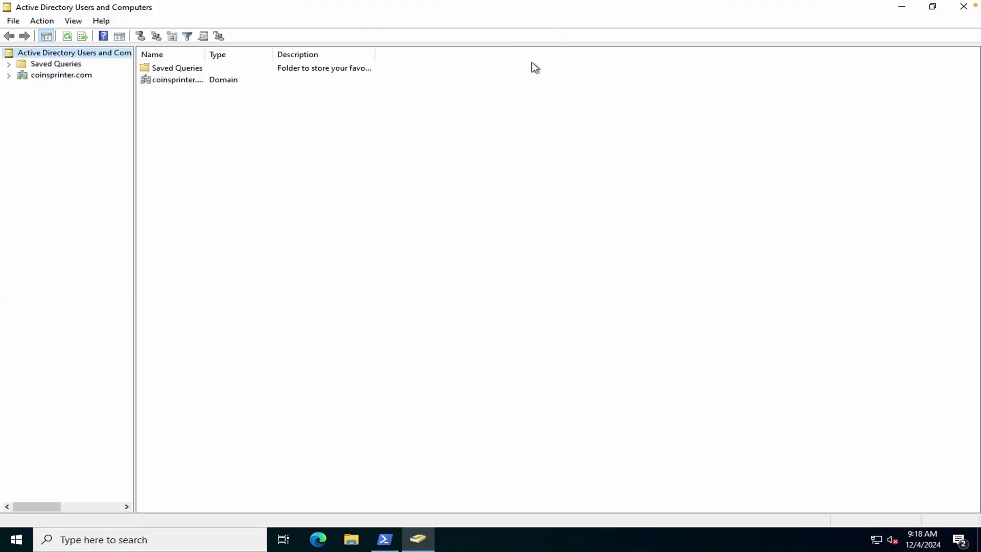
pyautogui.click(8, 76)
pyautogui.click(54, 145)
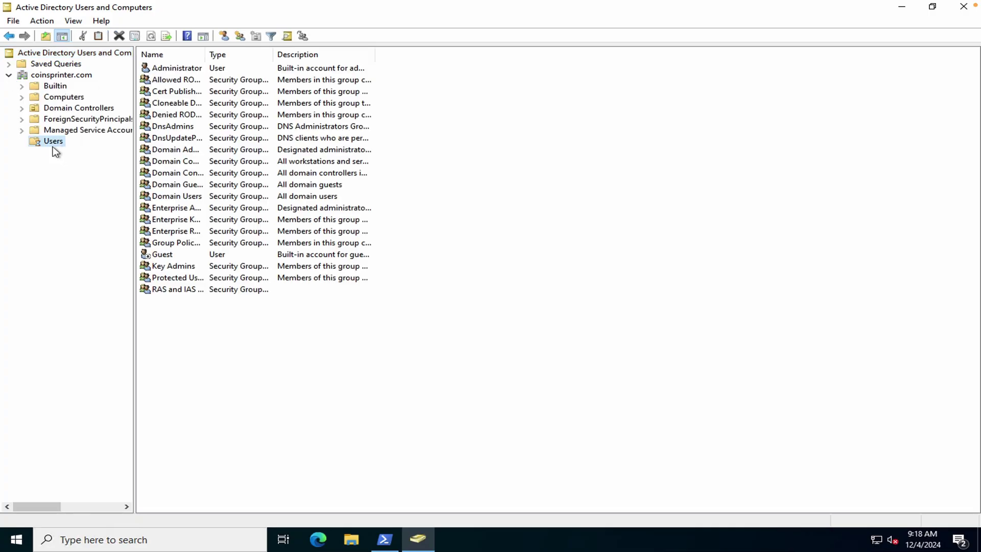
pyautogui.rightClick(58, 146)
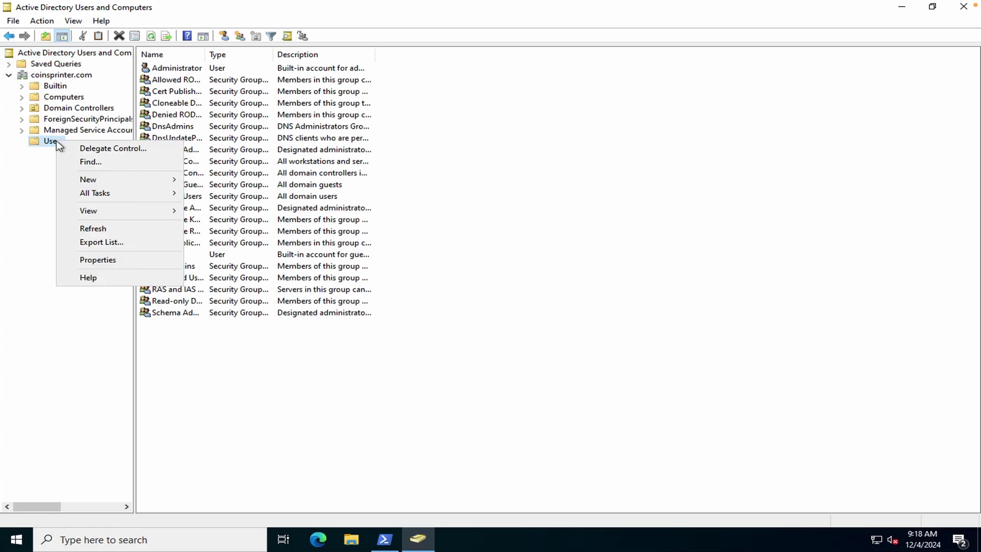
pyautogui.moveTo(89, 179)
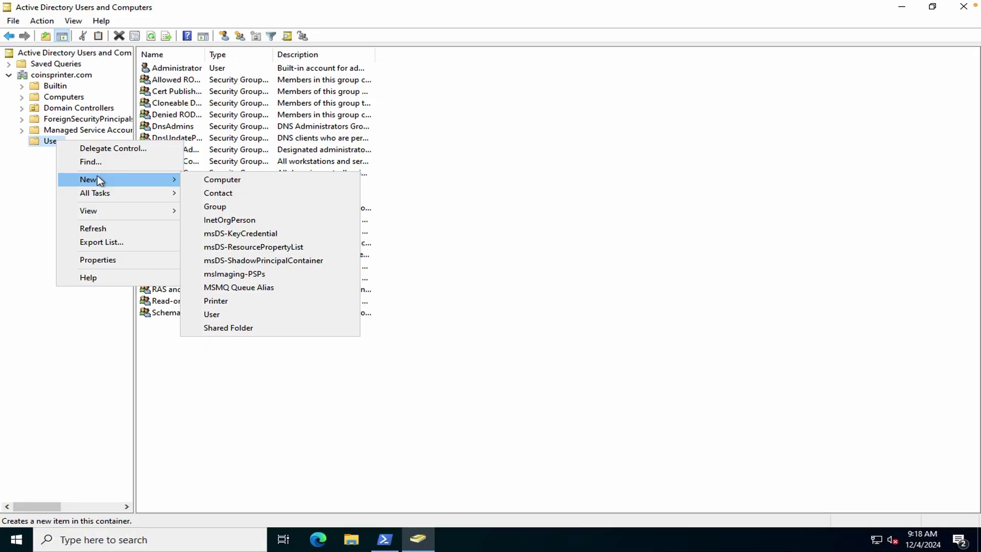
pyautogui.click(227, 318)
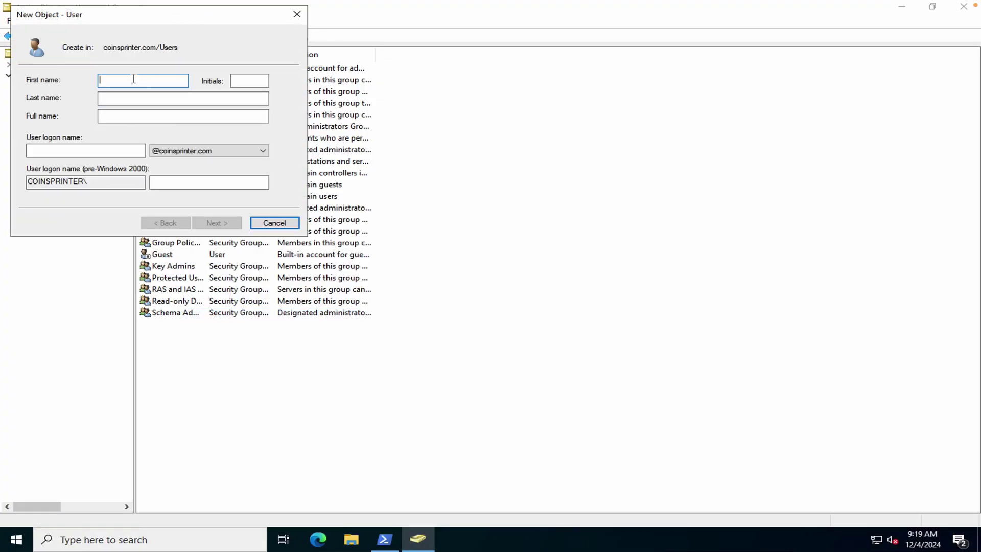
pyautogui.write('Kumar')
pyautogui.click(119, 96)
pyautogui.write('AS')
pyautogui.click(93, 149)
pyautogui.write('kumaras')
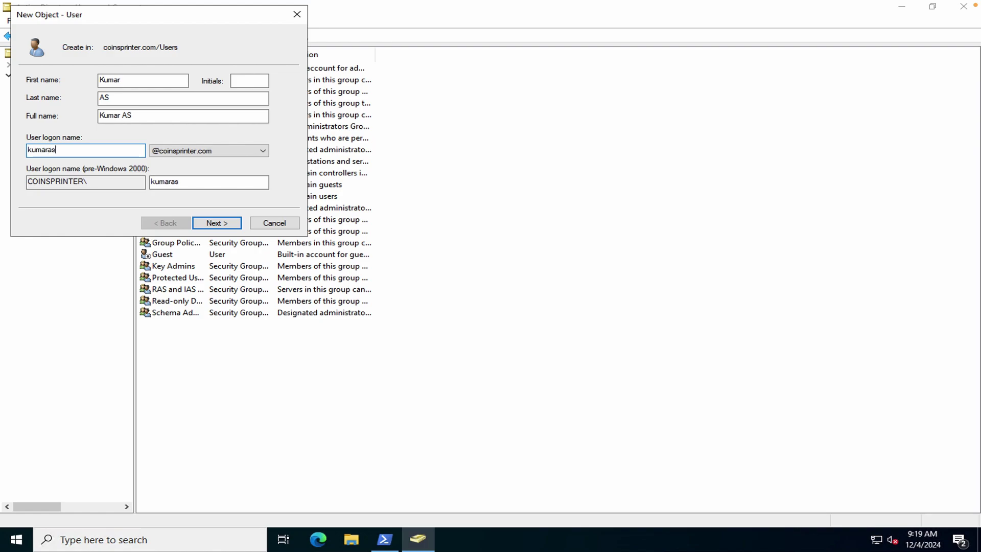
pyautogui.click(203, 225)
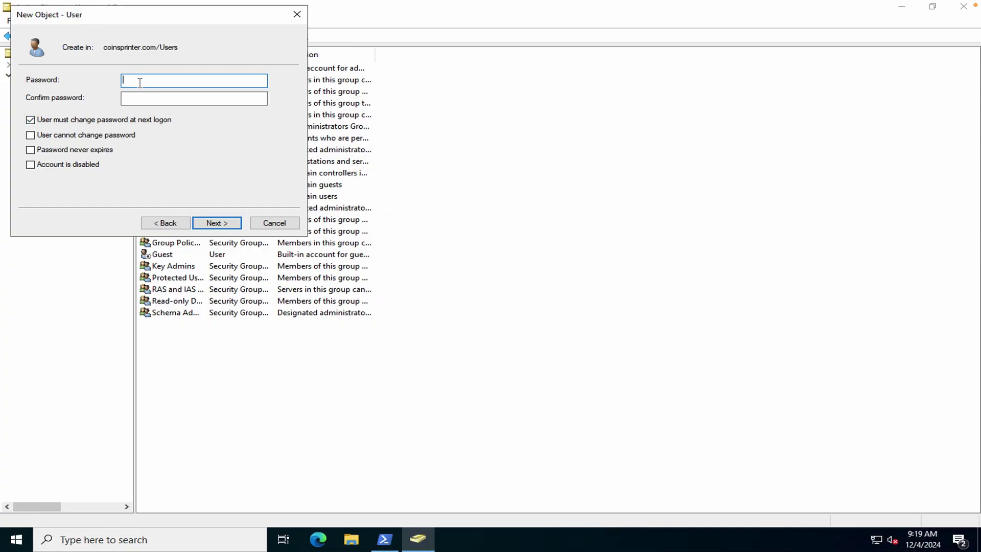
pyautogui.write('••••••••••')
pyautogui.click(185, 97)
pyautogui.write('••••••••••')
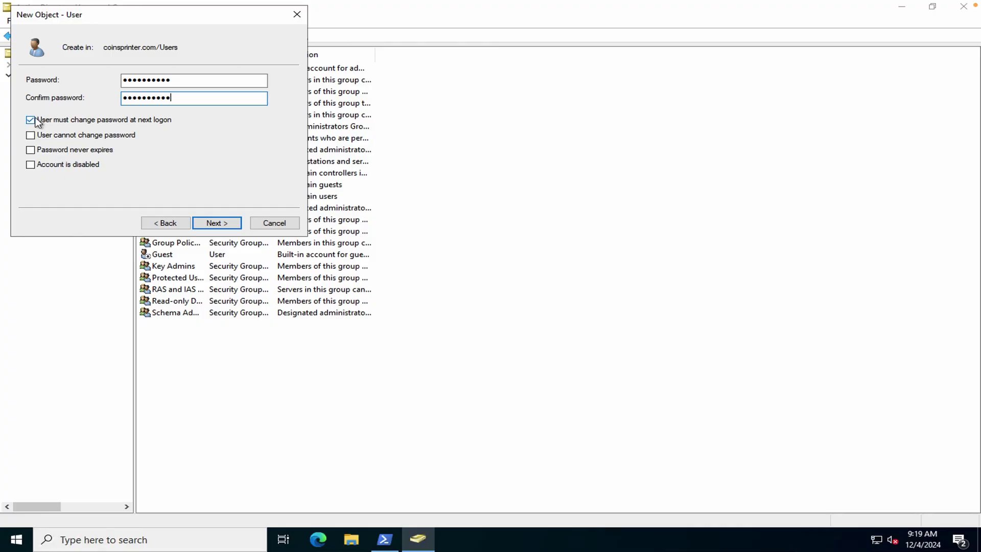
pyautogui.click(31, 120)
pyautogui.click(221, 224)
pyautogui.click(217, 224)
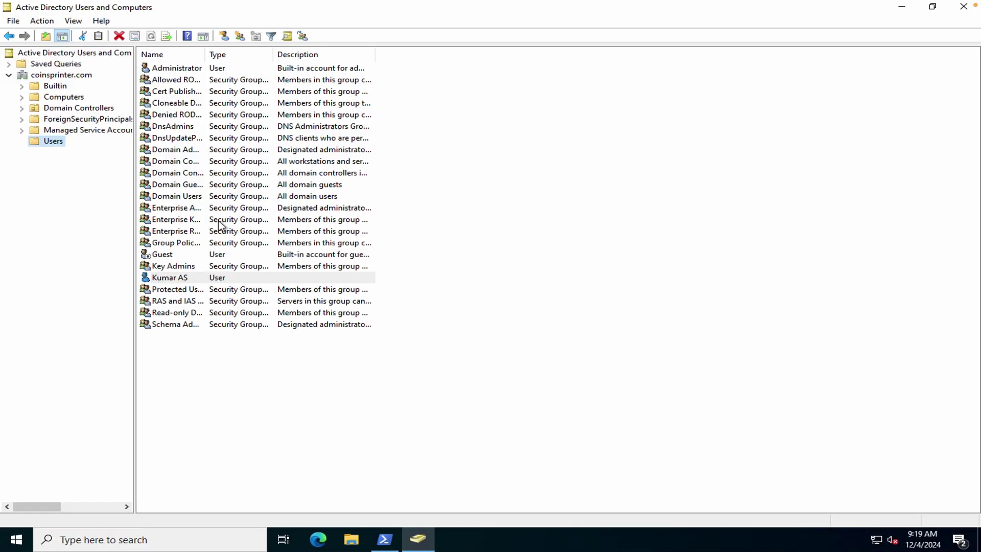
pyautogui.doubleClick(214, 279)
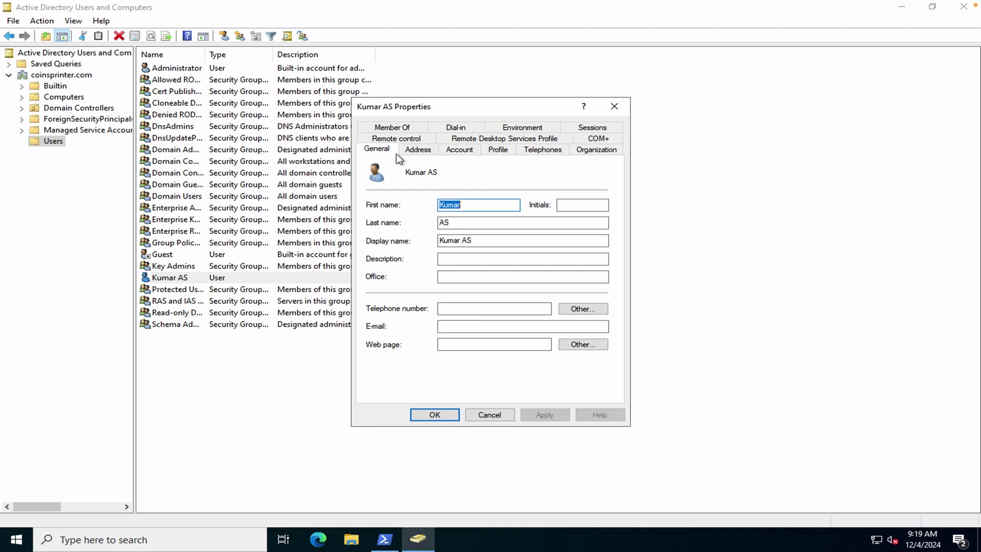
pyautogui.click(407, 129)
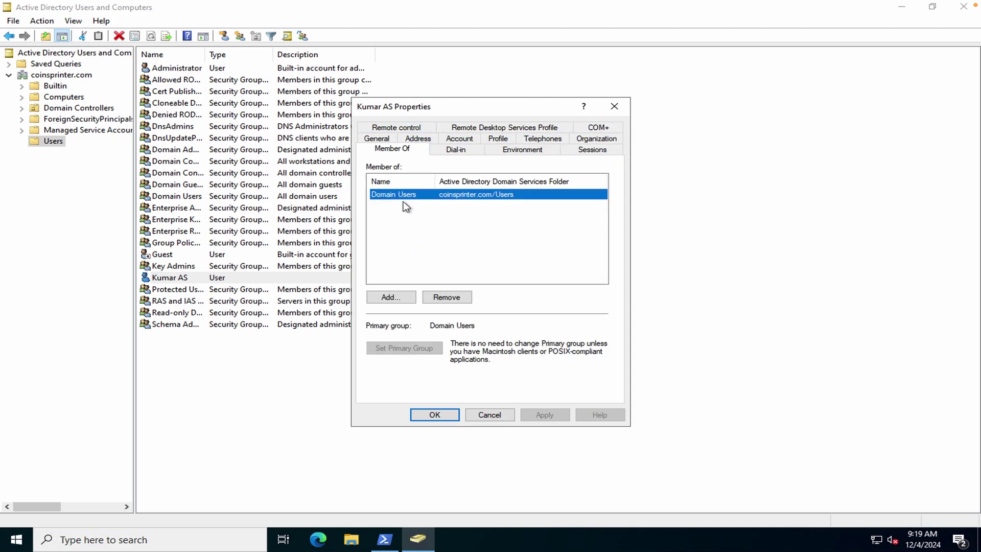
pyautogui.click(401, 299)
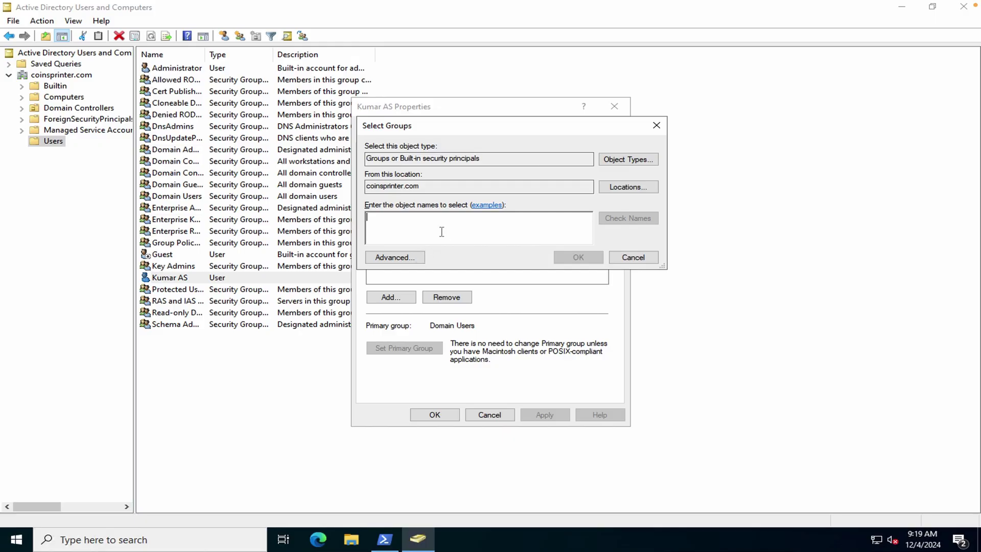
pyautogui.write('admin')
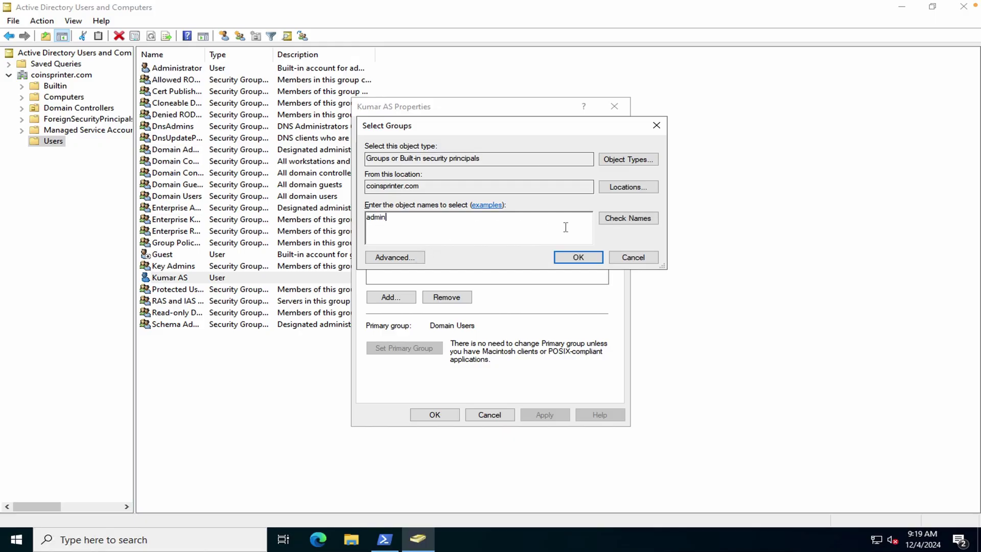
pyautogui.click(627, 217)
pyautogui.click(578, 257)
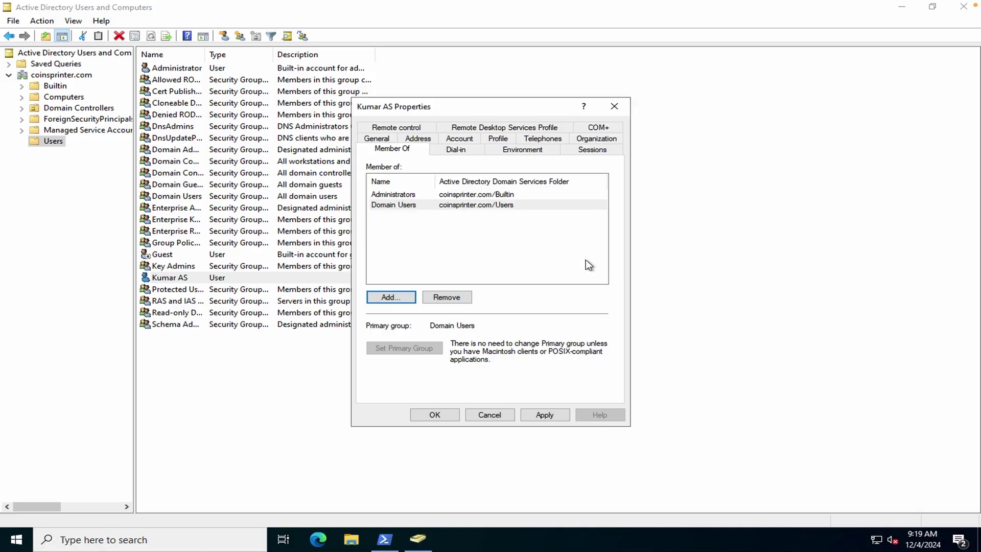
pyautogui.click(543, 415)
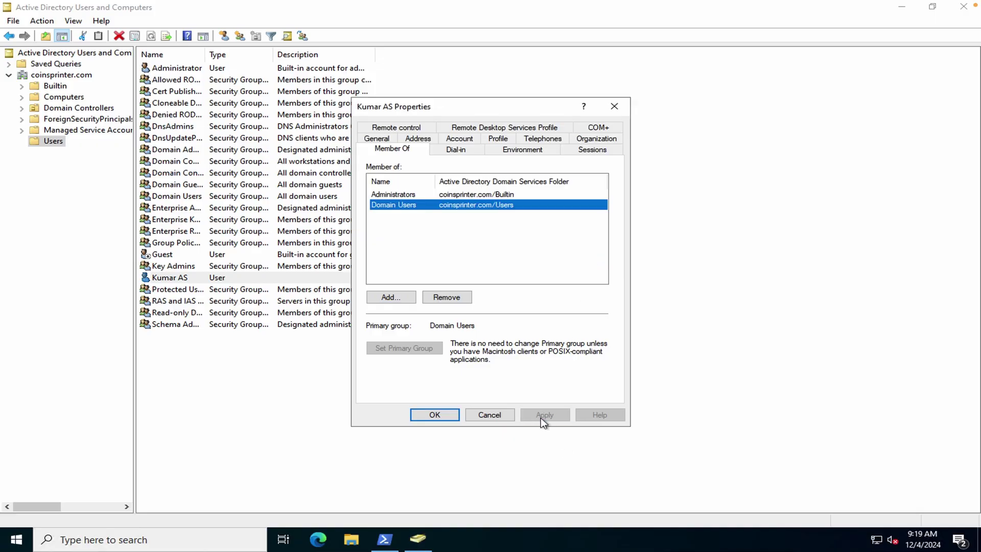
pyautogui.click(435, 414)
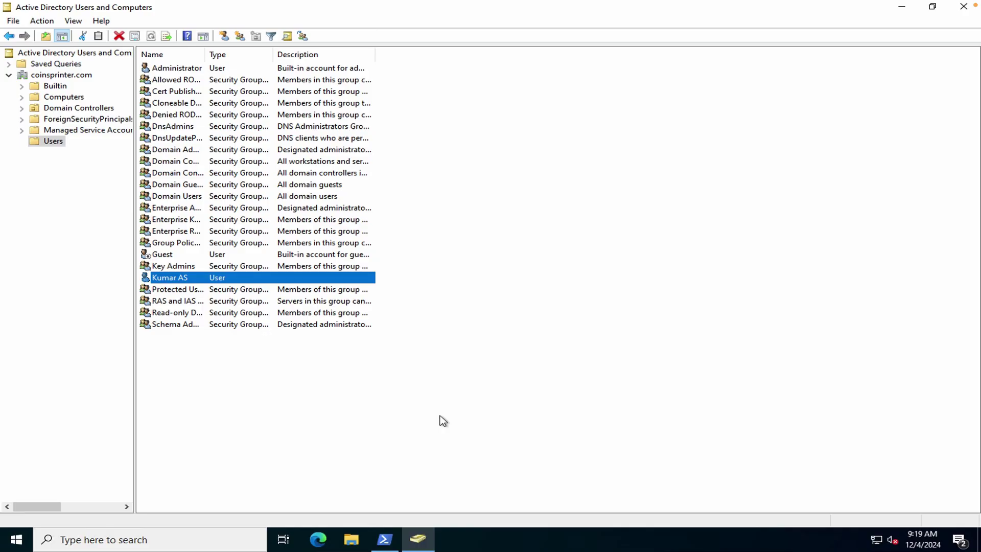
# Step: Minimize the directory window and open the Ethernet adapter's properties in Network Connections
pyautogui.click(901, 7)
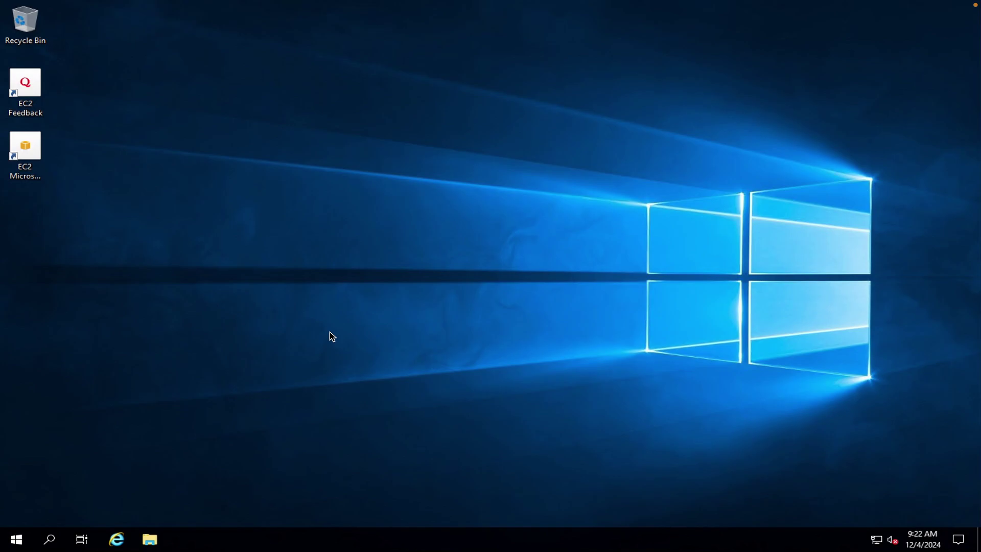
pyautogui.rightClick(876, 540)
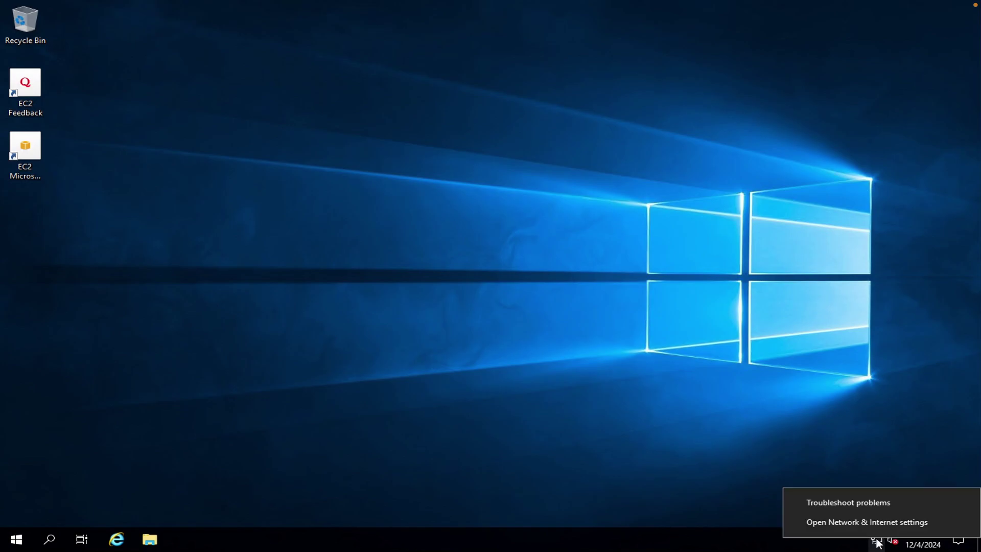
pyautogui.click(870, 521)
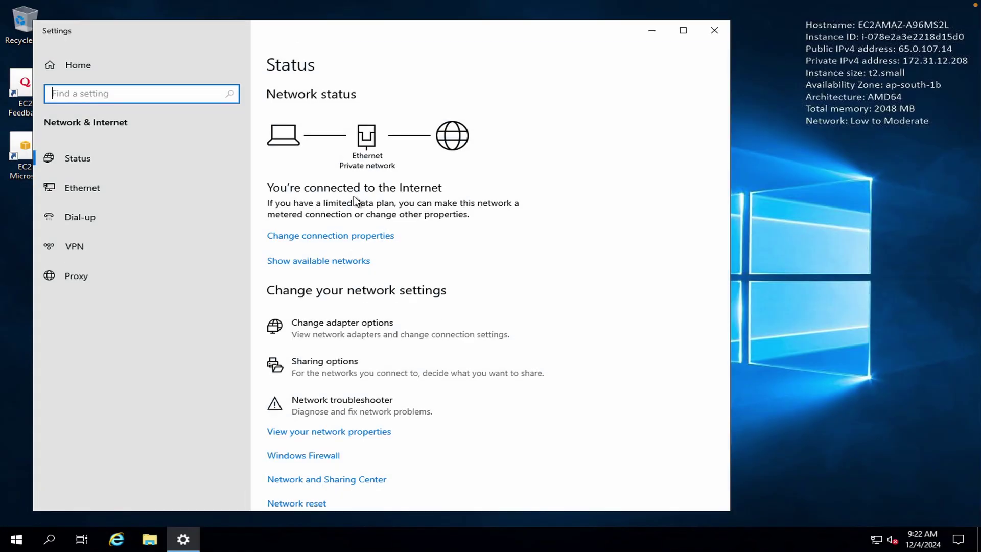
pyautogui.click(97, 190)
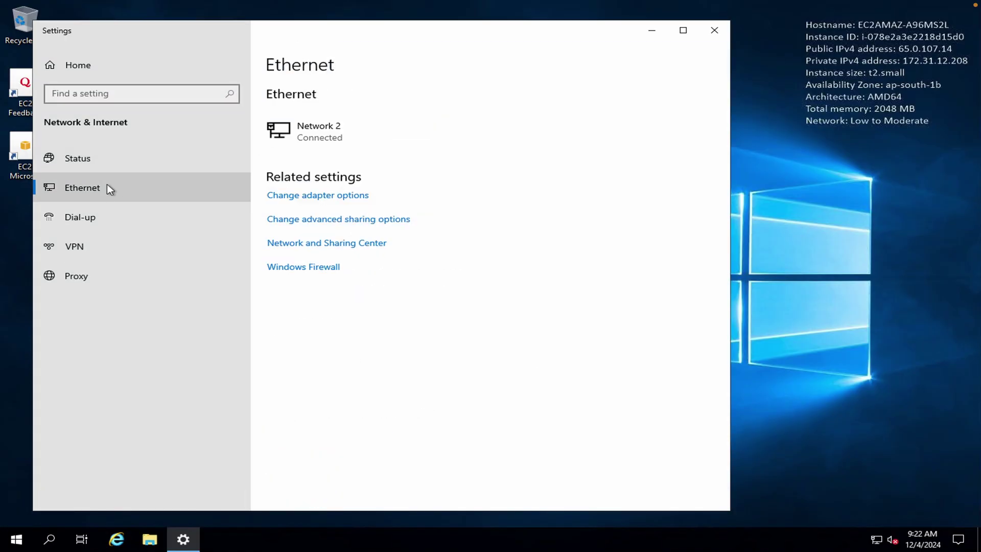
pyautogui.click(328, 196)
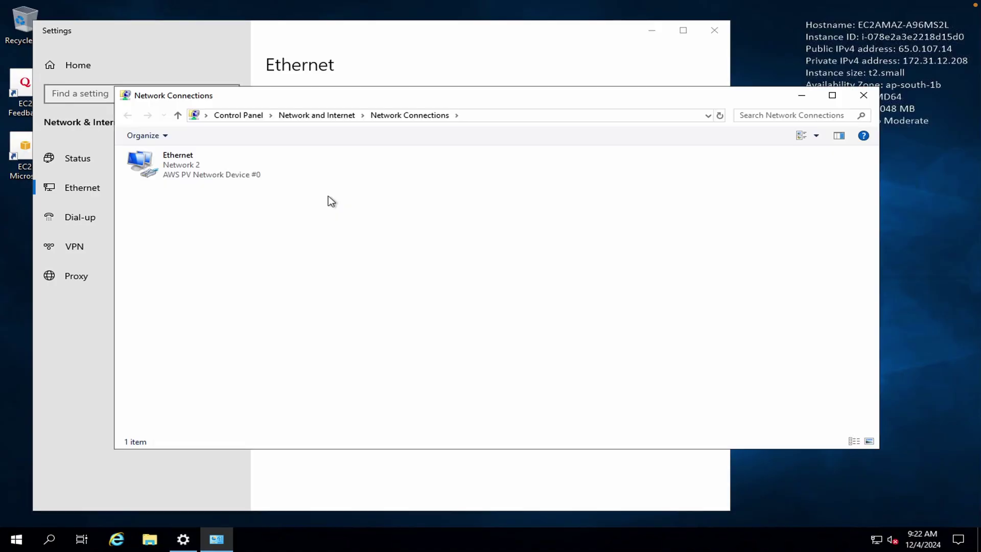
pyautogui.click(172, 171)
pyautogui.doubleClick(173, 168)
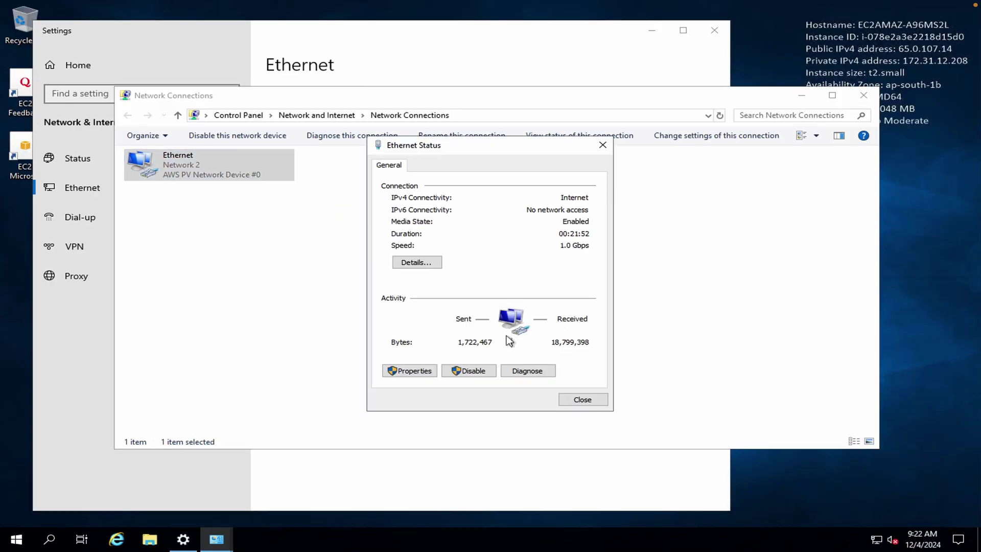
pyautogui.click(417, 369)
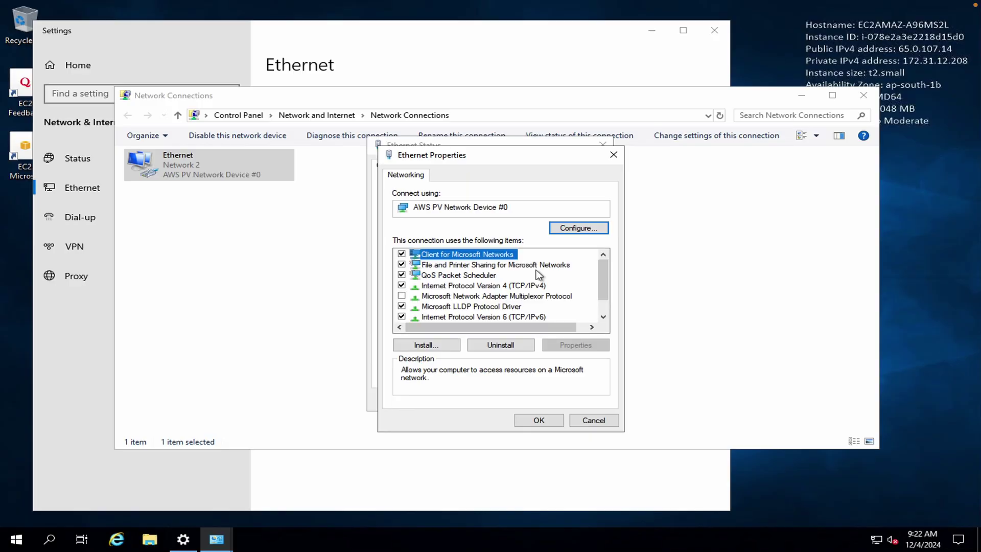
# Step: Set IPv4 DNS servers to 172.31.6.222 preferred and 4.2.2.2 alternate, then close the dialogs
pyautogui.doubleClick(510, 286)
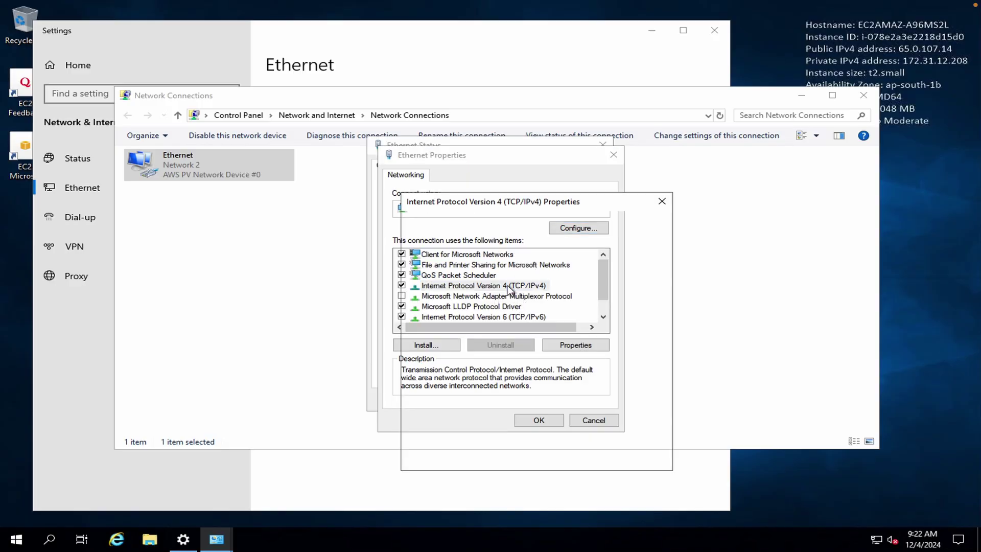
pyautogui.click(483, 374)
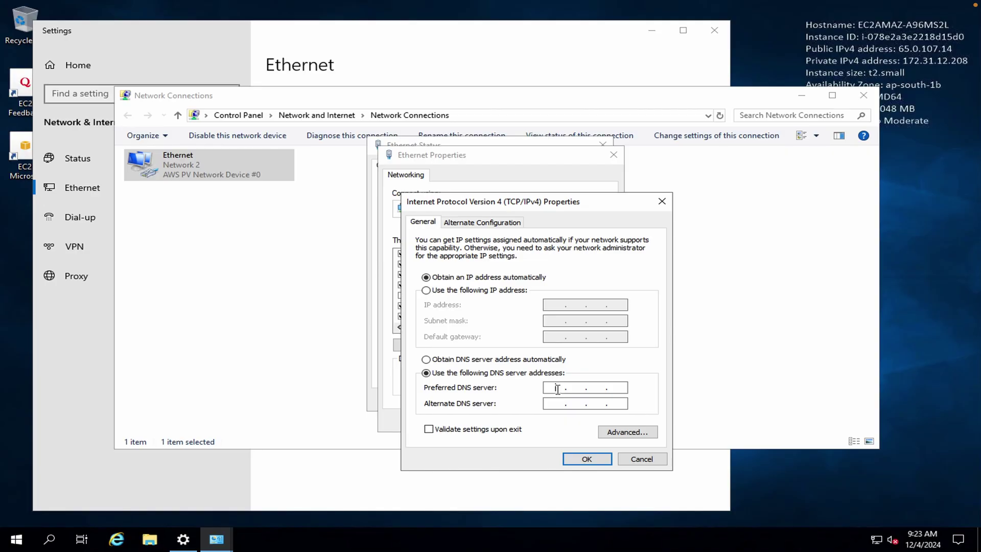
pyautogui.write('172.31.')
pyautogui.write('6')
pyautogui.write('222')
pyautogui.write('2.2.2')
pyautogui.click(588, 458)
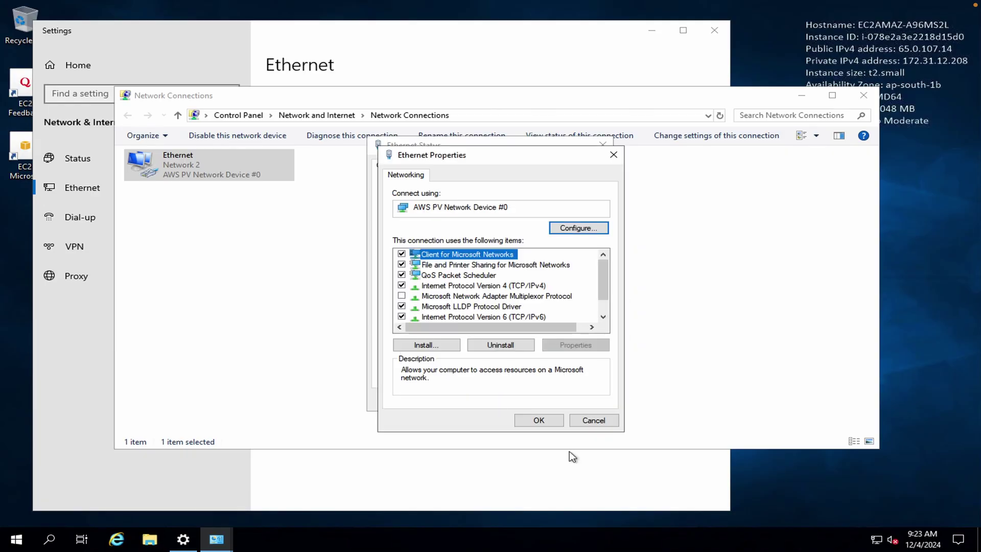
pyautogui.click(549, 419)
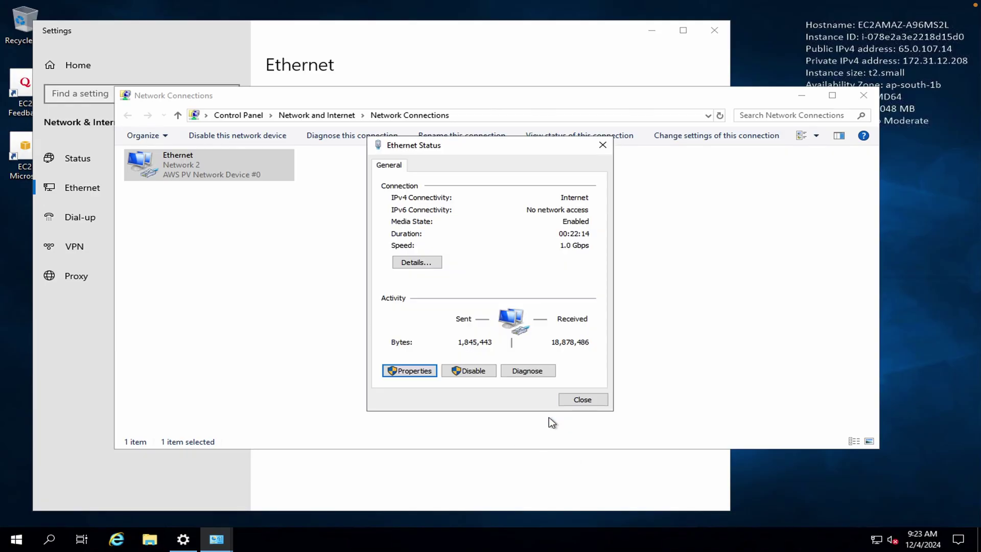
pyautogui.click(583, 399)
pyautogui.click(50, 539)
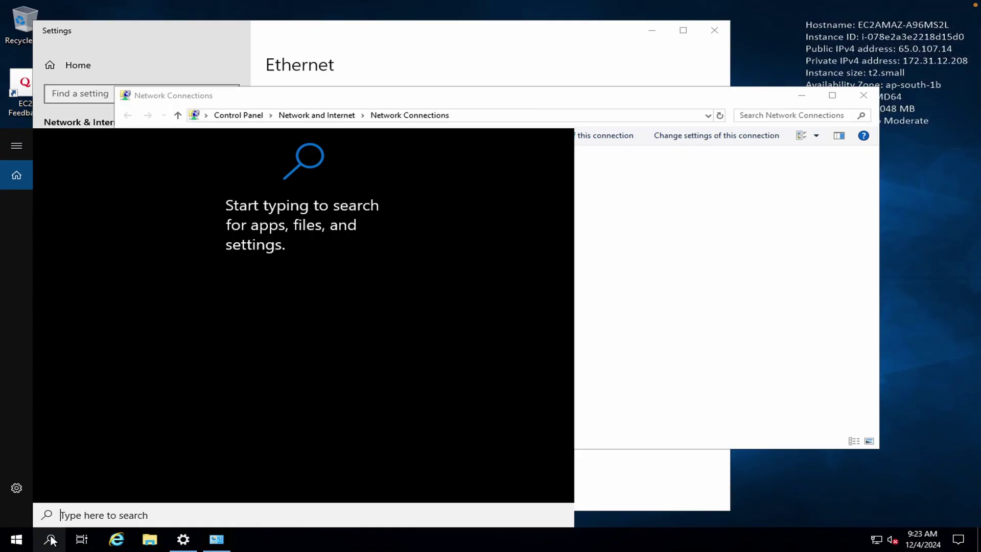
# Step: Verify with nslookup that coinsprinter.com resolves to 172.31.6.222, then minimize Command Prompt and close Network Connections
pyautogui.write('cmd')
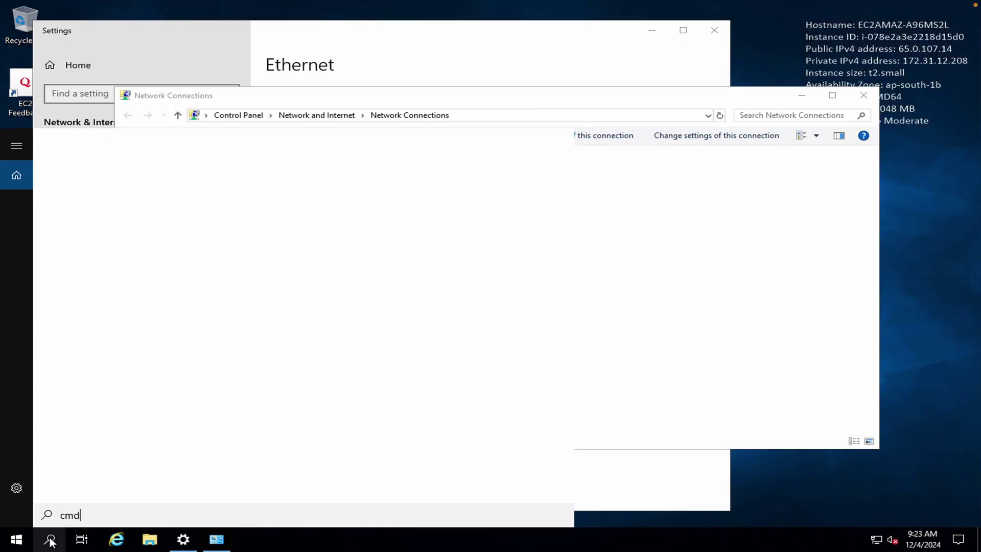
pyautogui.click(175, 209)
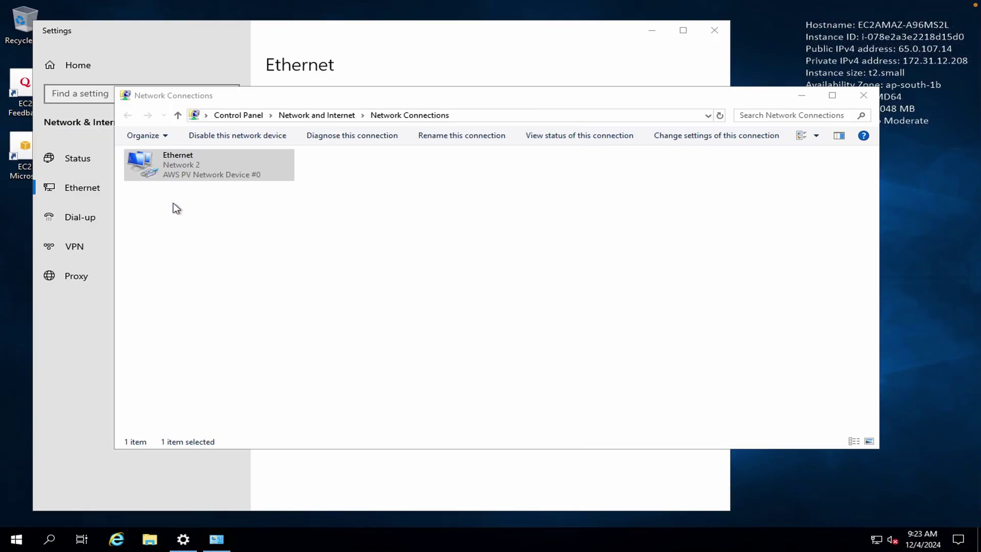
pyautogui.click(335, 227)
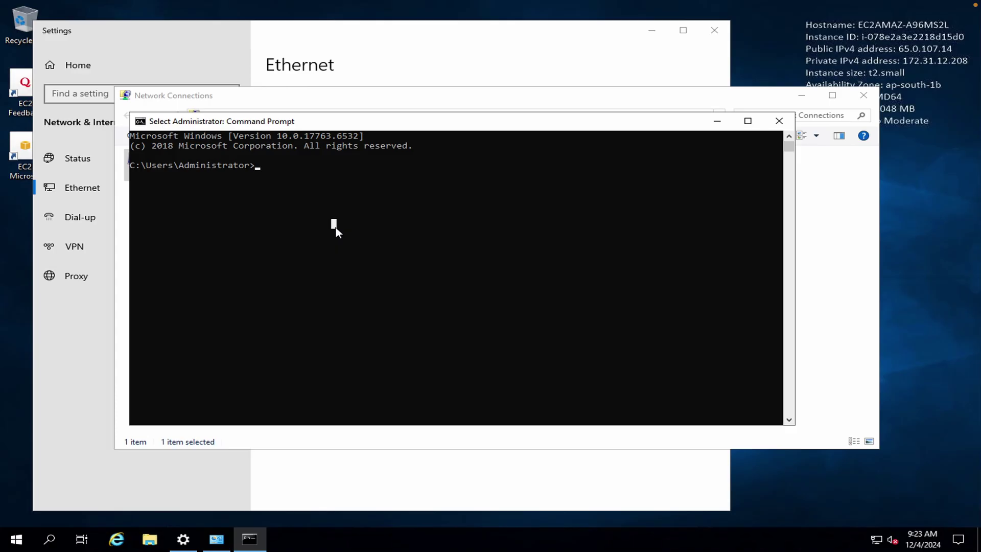
pyautogui.write('nslookup coinsprinter.com')
pyautogui.press('Return')
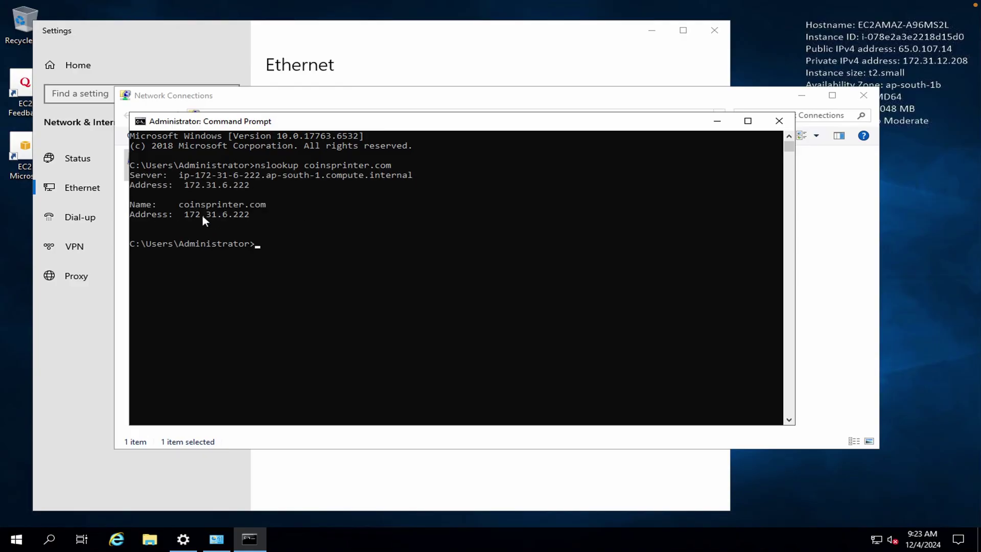
pyautogui.click(715, 121)
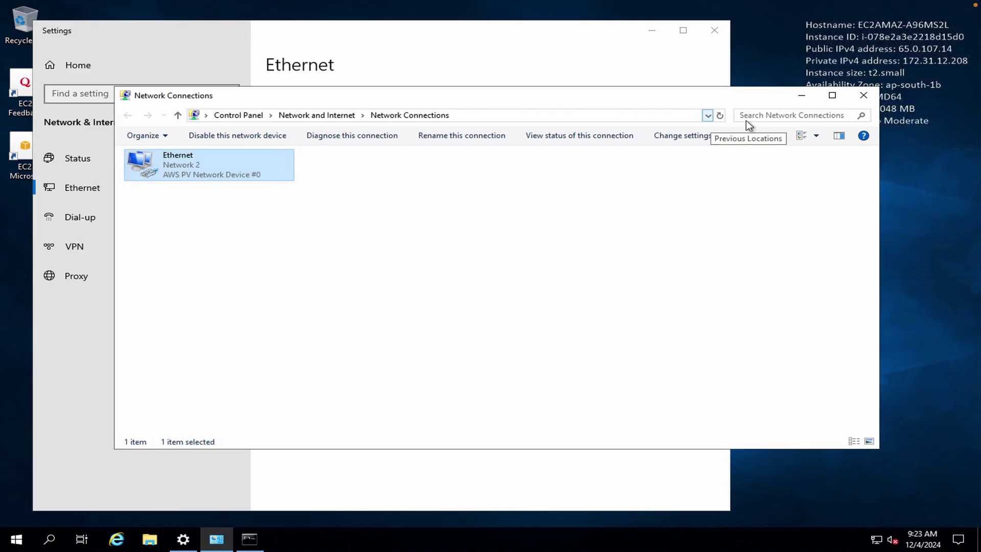
pyautogui.click(862, 97)
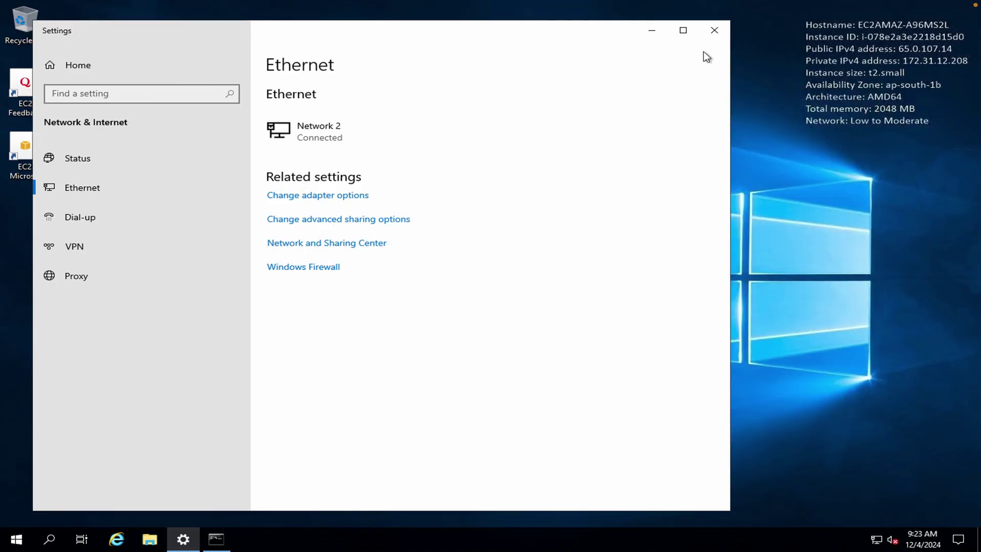
# Step: Close Settings and open This PC's System properties to show EC2AMAZ-A96MS2L's name settings in WORKGROUP
pyautogui.click(715, 32)
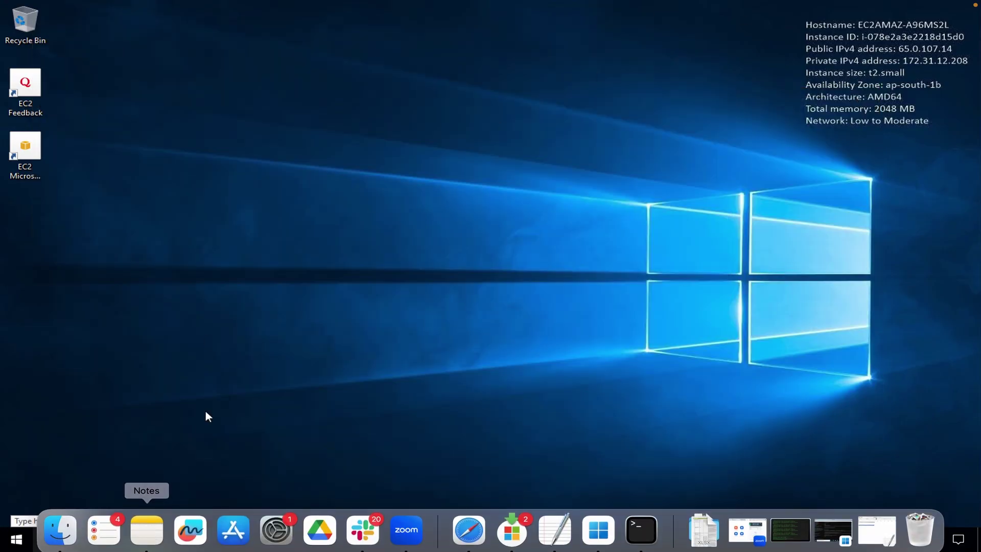
pyautogui.click(149, 539)
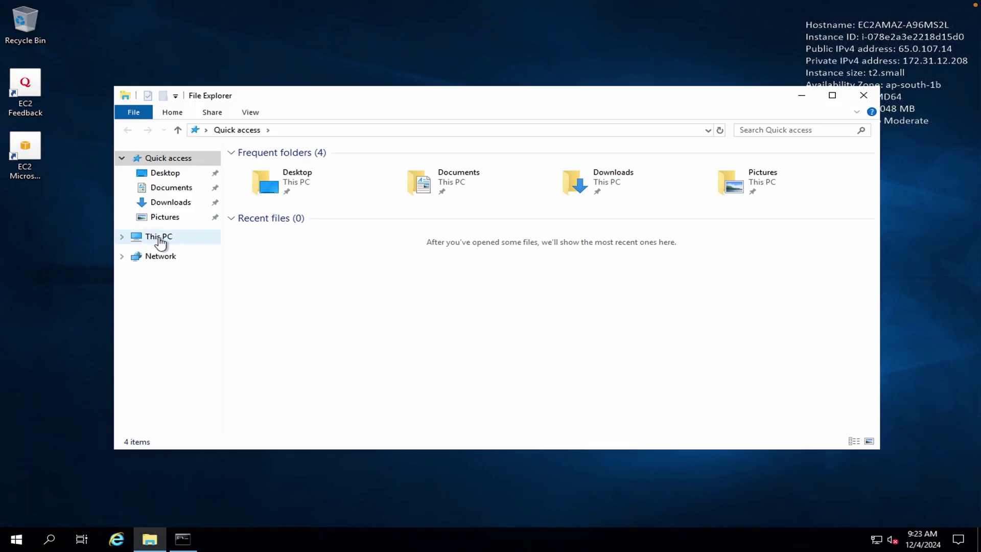
pyautogui.click(159, 239)
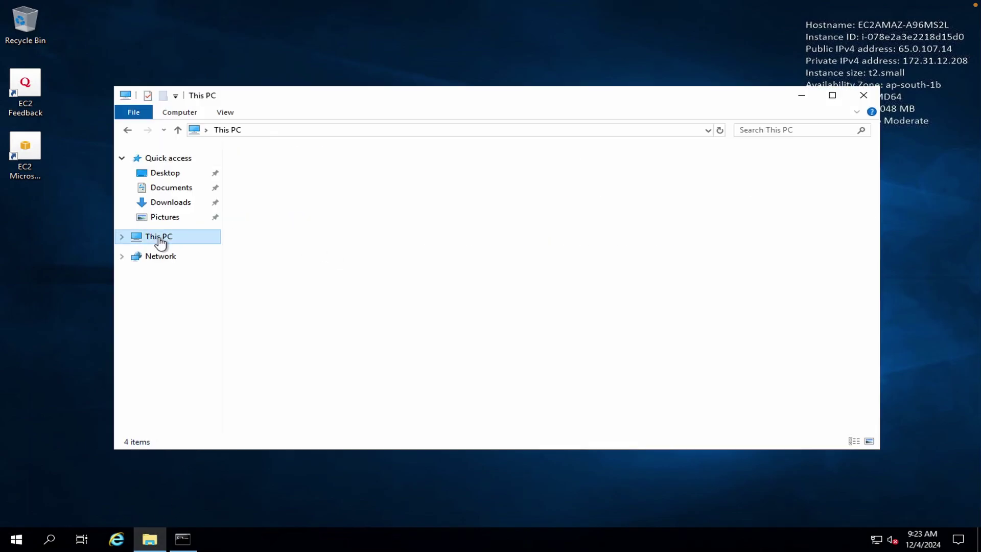
pyautogui.rightClick(160, 242)
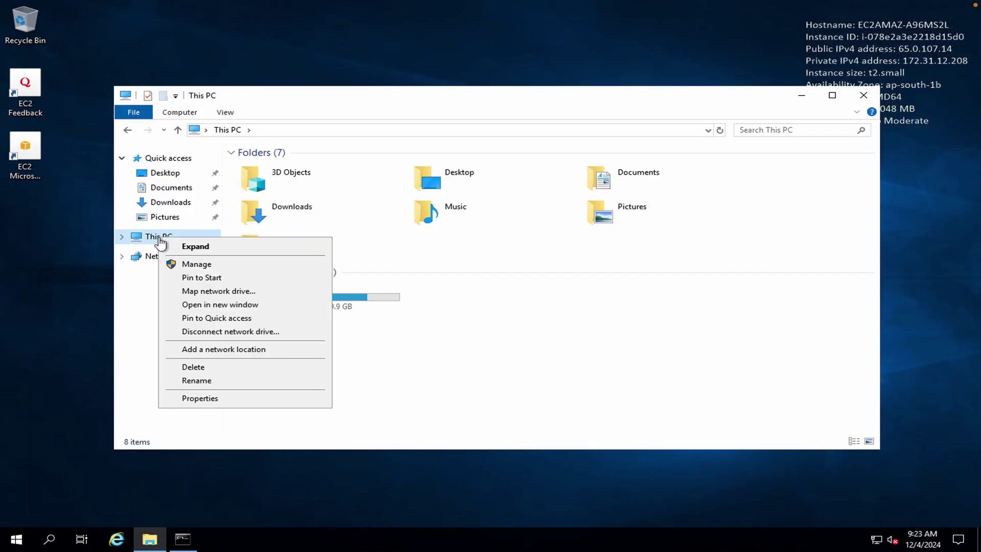
pyautogui.click(200, 399)
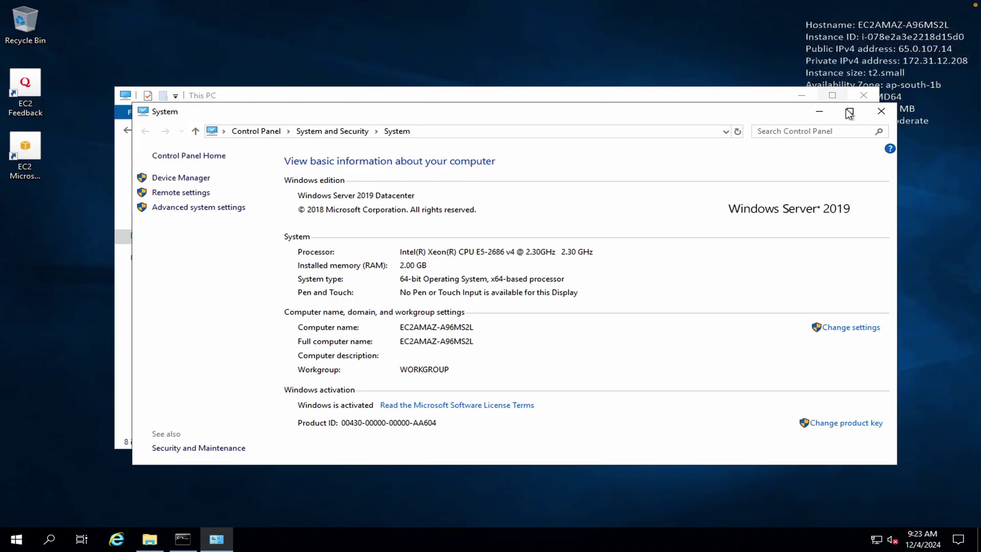
pyautogui.click(850, 111)
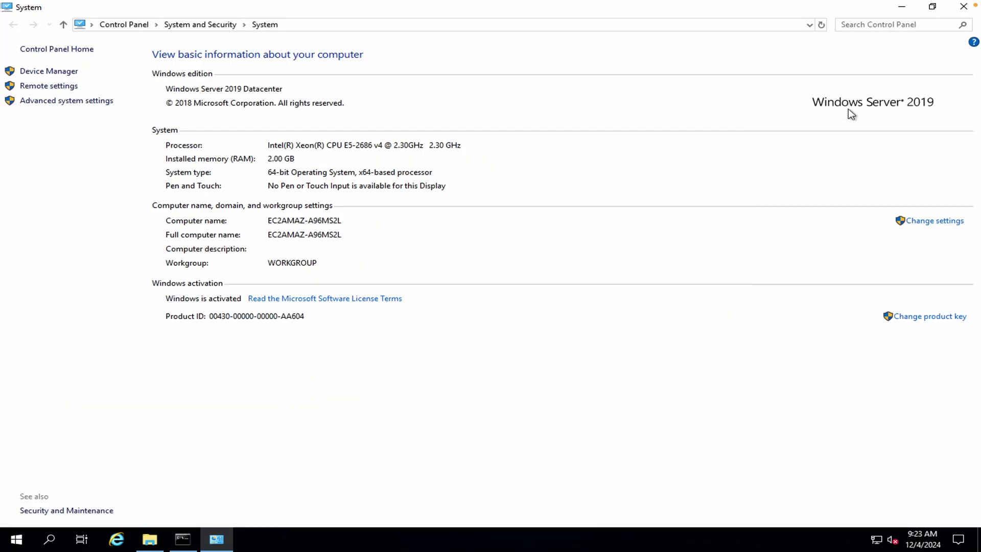
pyautogui.click(946, 221)
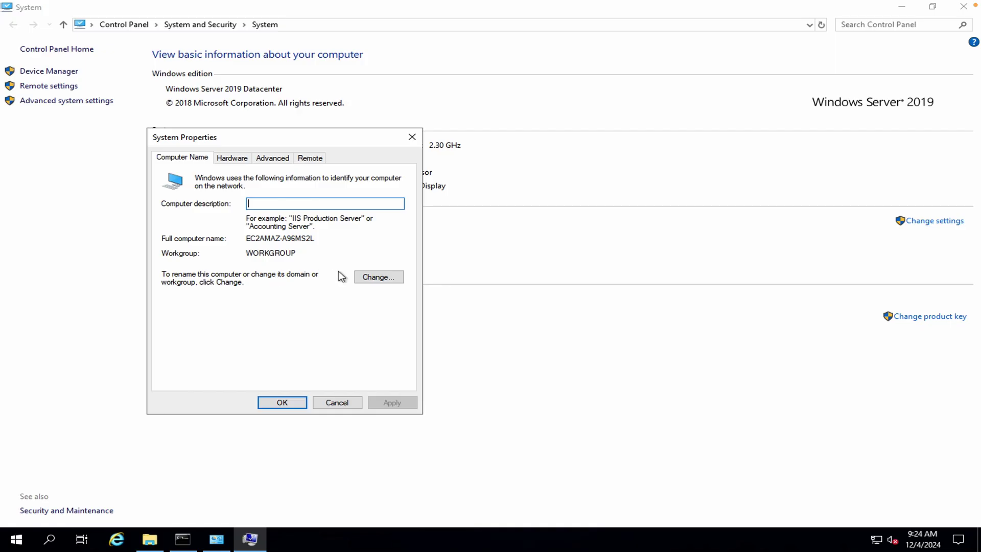
# Step: Change the computer's membership from workgroup to the domain coinsprinter.com
pyautogui.click(386, 281)
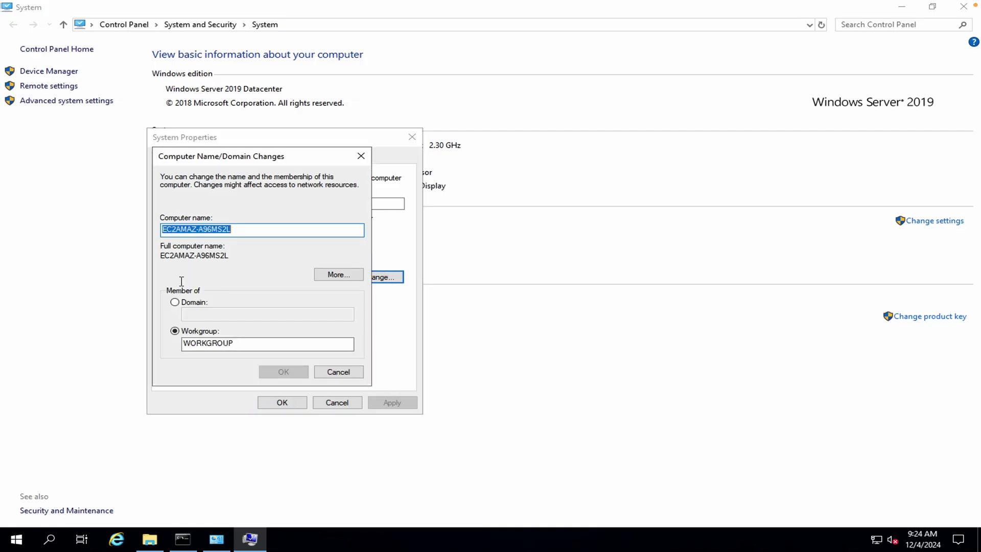
pyautogui.click(175, 303)
pyautogui.click(221, 314)
pyautogui.write('coinsprinter.com')
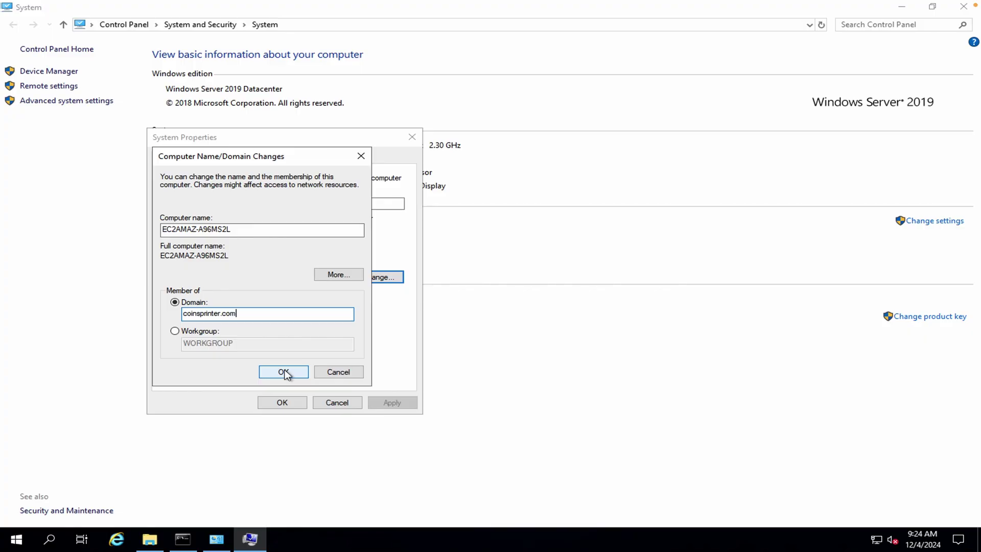
pyautogui.click(284, 371)
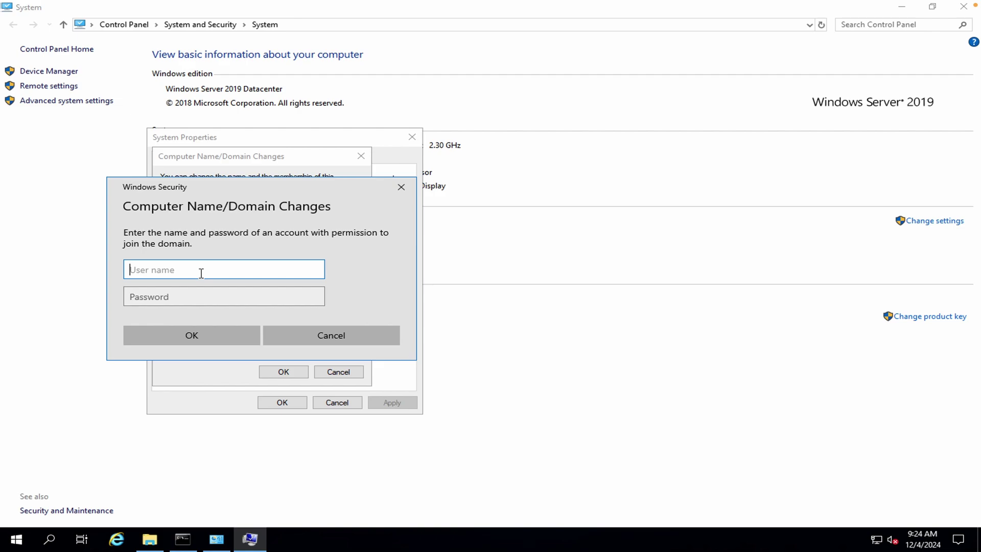
# Step: Authorize the domain join with the domain admin account kumaras and its password
pyautogui.write('kumaras')
pyautogui.click(198, 302)
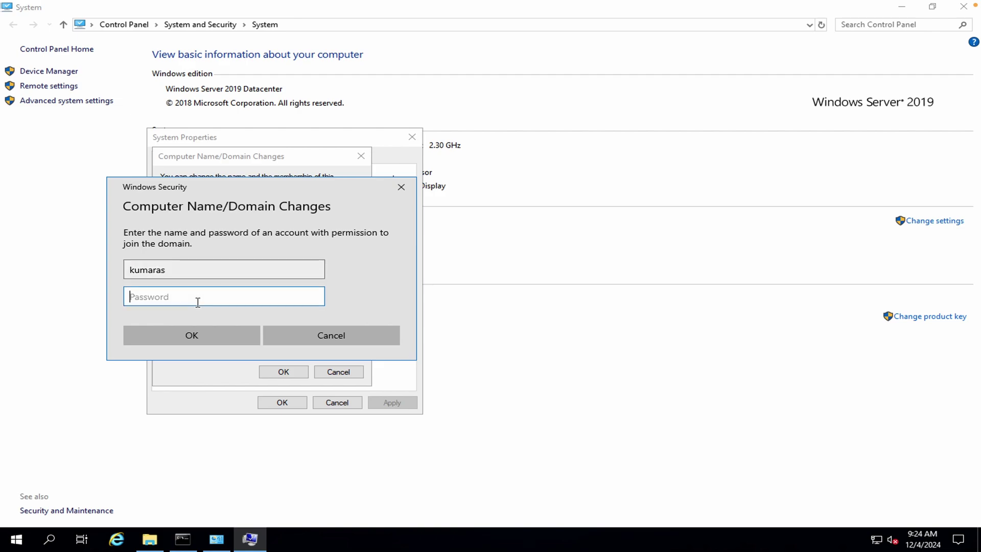
pyautogui.write('••••••••••')
pyautogui.click(197, 333)
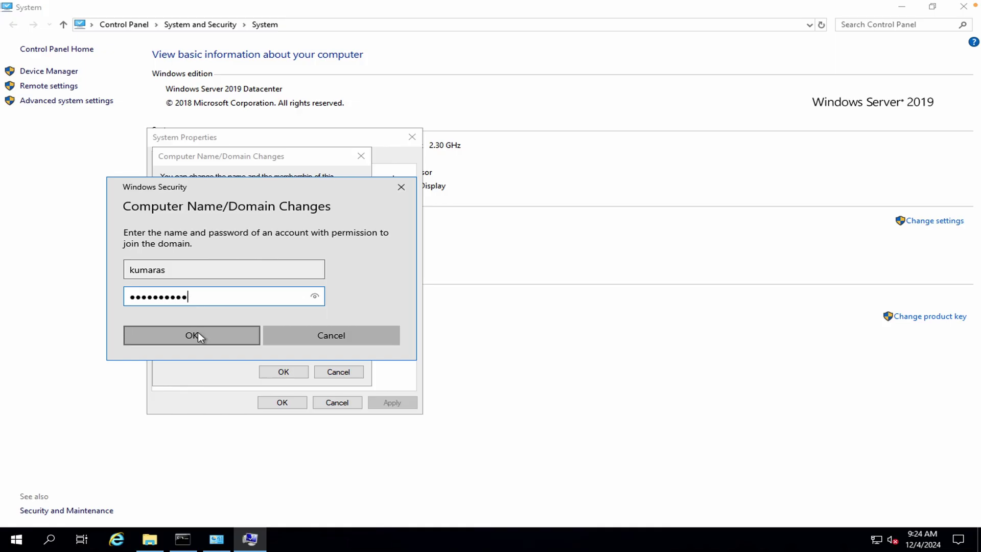